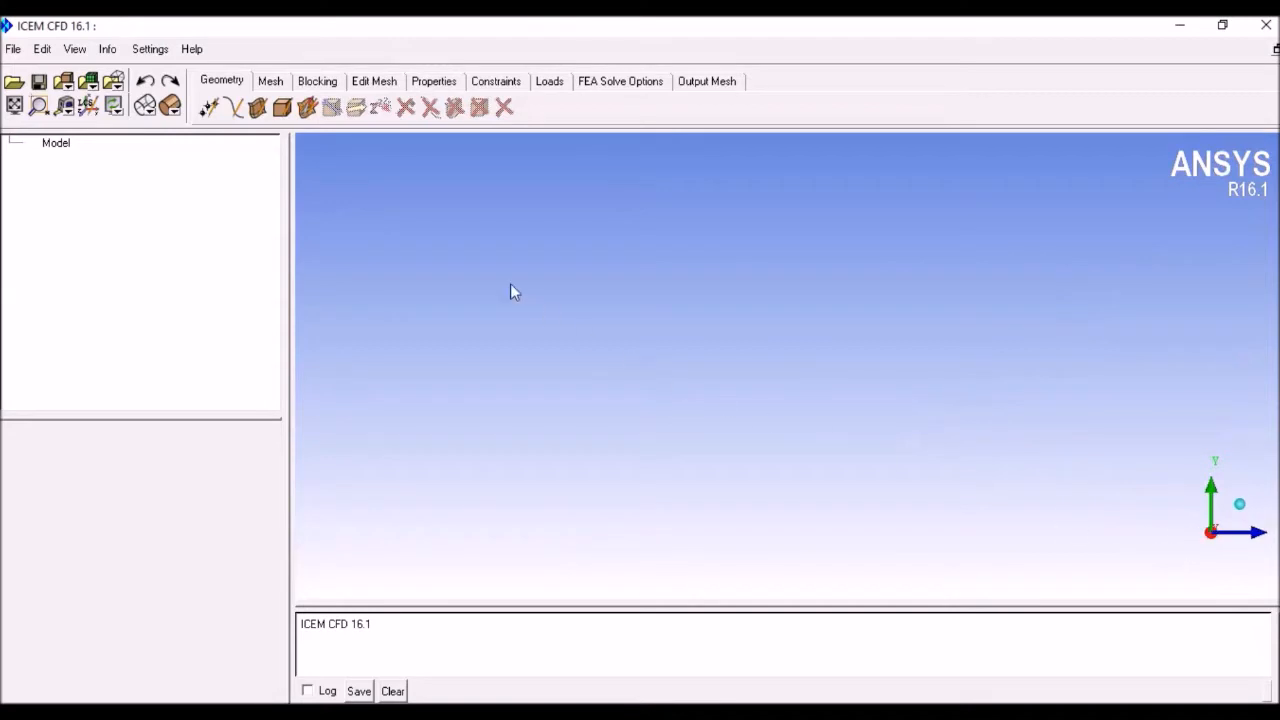
Create points by explicit coordinates at (0, 0, 0), (0, 0, -1) and (0, 0, 2).
click(209, 107)
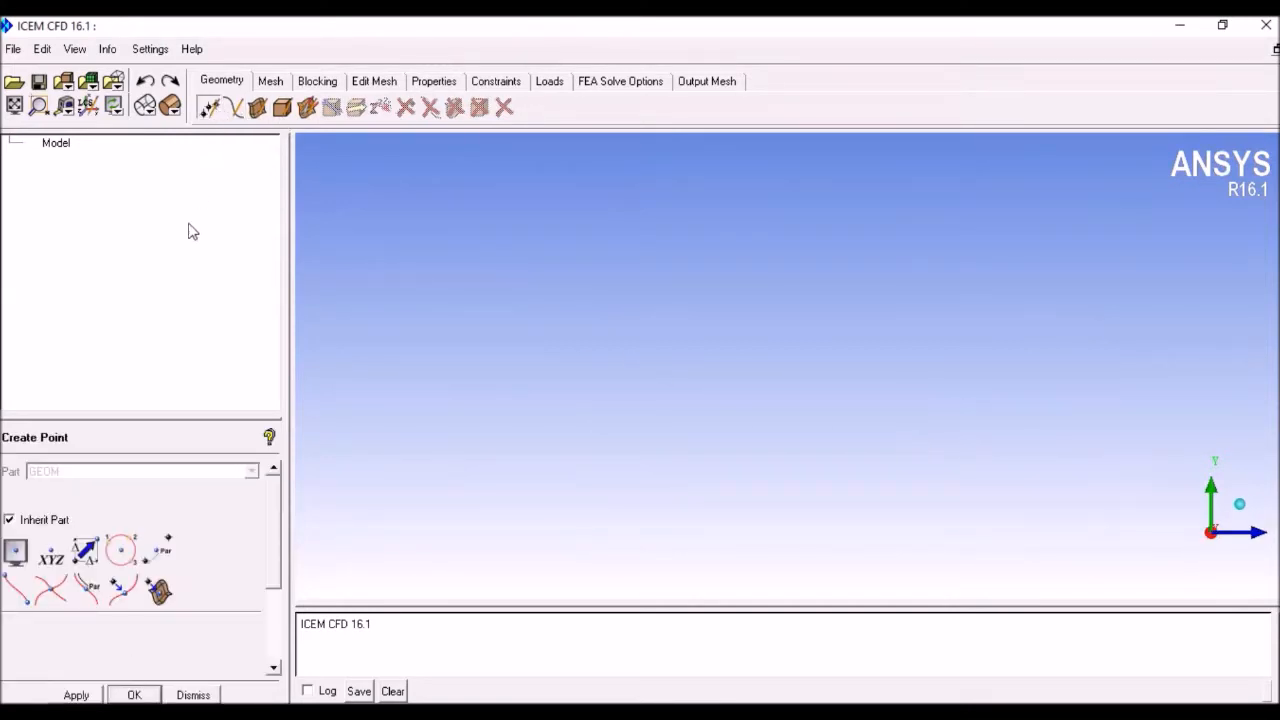
click(50, 553)
drag(271, 517, 287, 590)
click(88, 696)
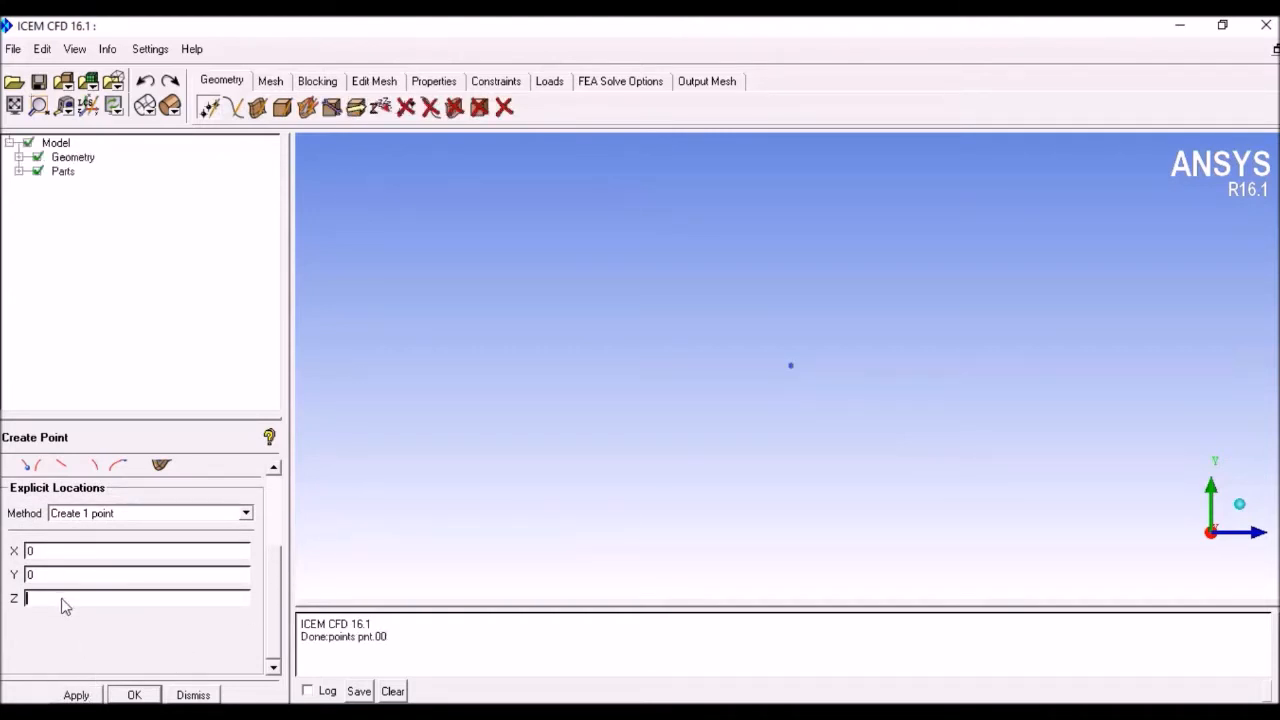
click(88, 696)
click(90, 694)
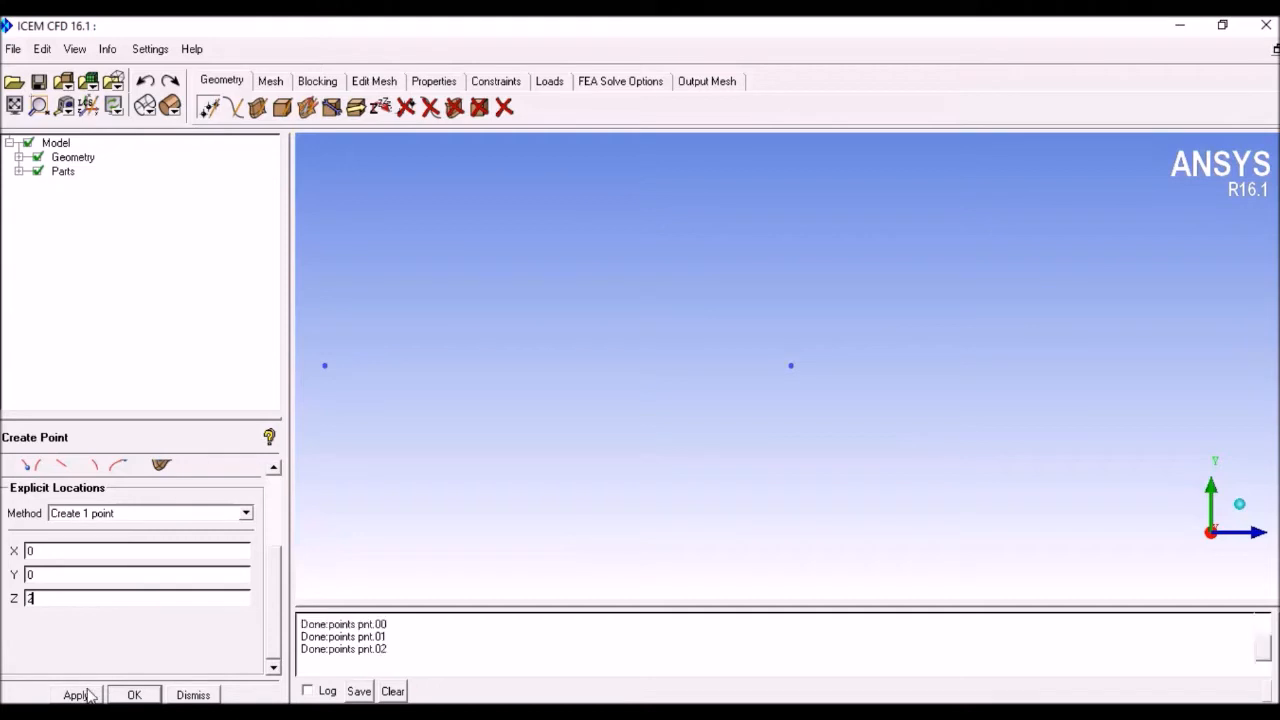
Create points at (0, 1, 2), (0, 1, -1) and (0, 2, 0), and fit the model in the view.
text(1)
click(88, 694)
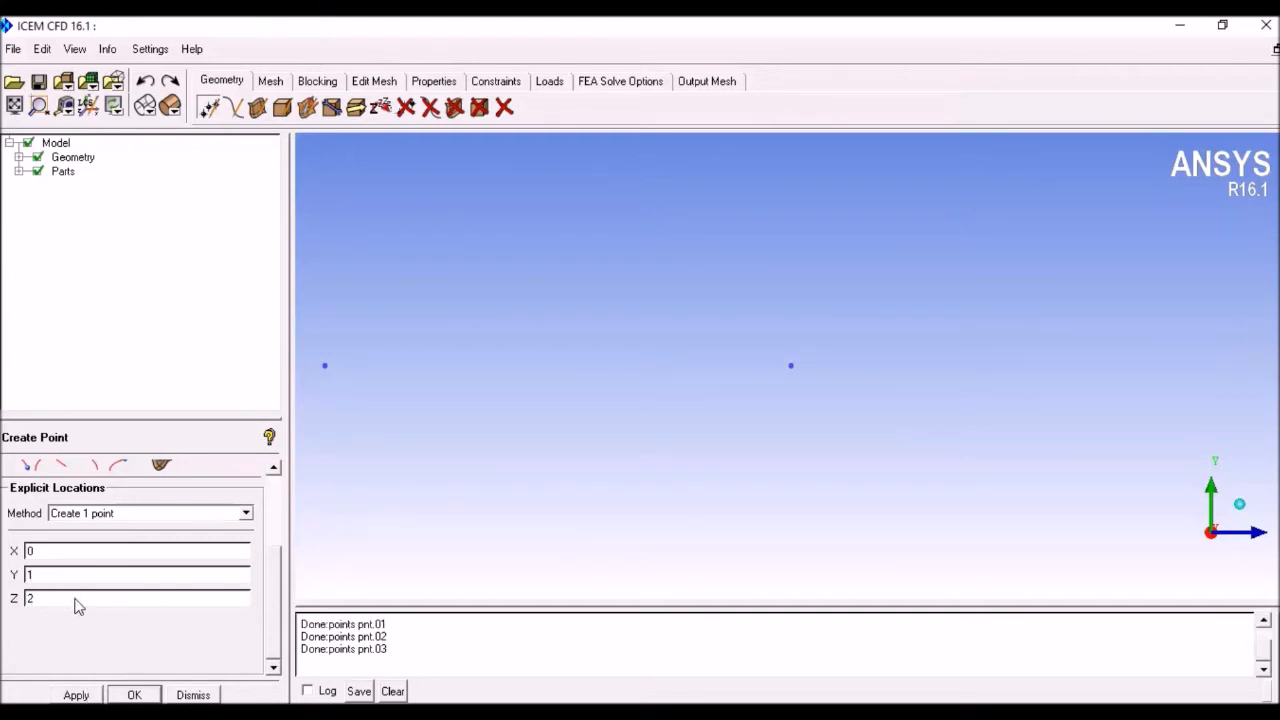
click(76, 694)
click(39, 580)
key(BackSpace)
click(88, 695)
click(200, 697)
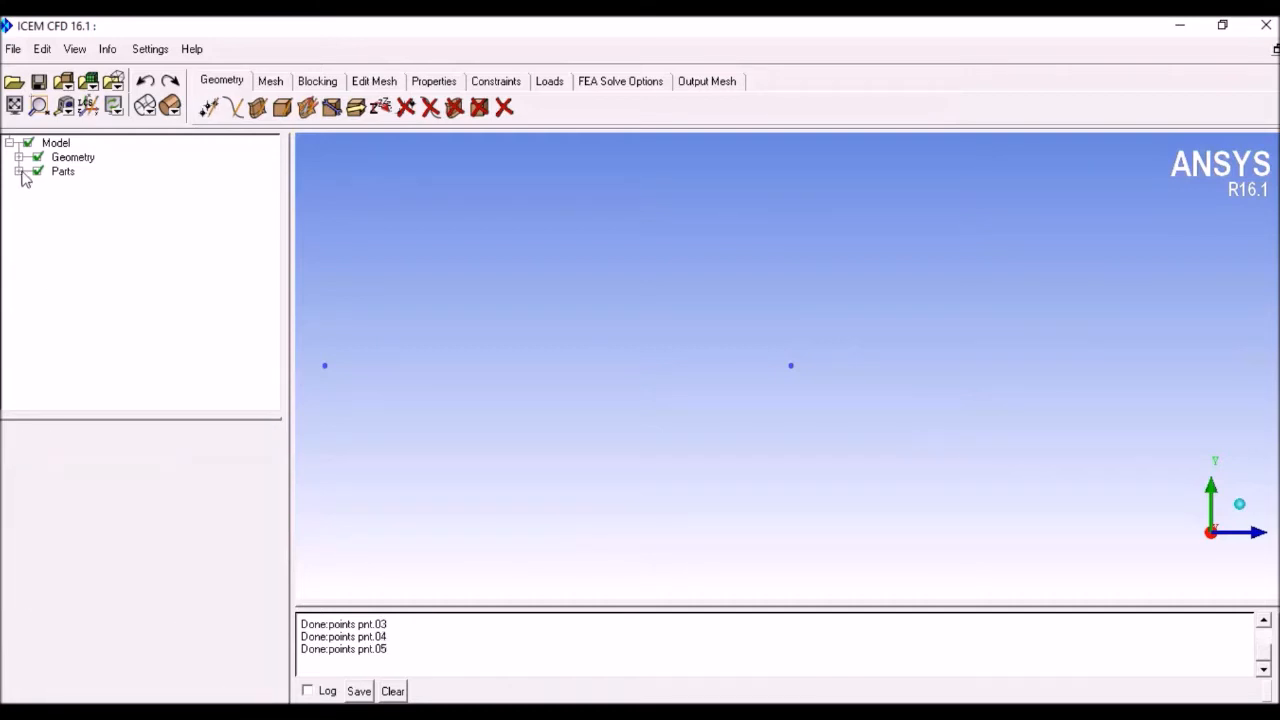
click(14, 105)
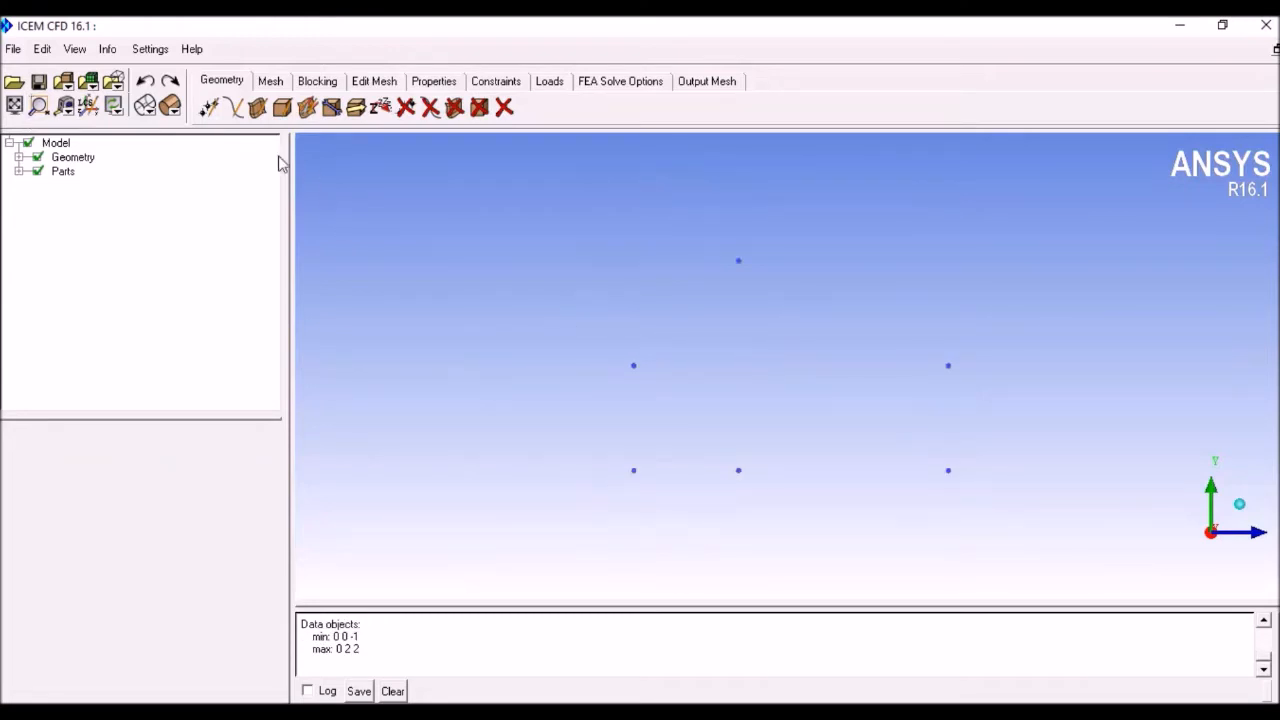
Create a straight line curve from point (0, 0, -1) to point (0, 1, -1).
click(232, 104)
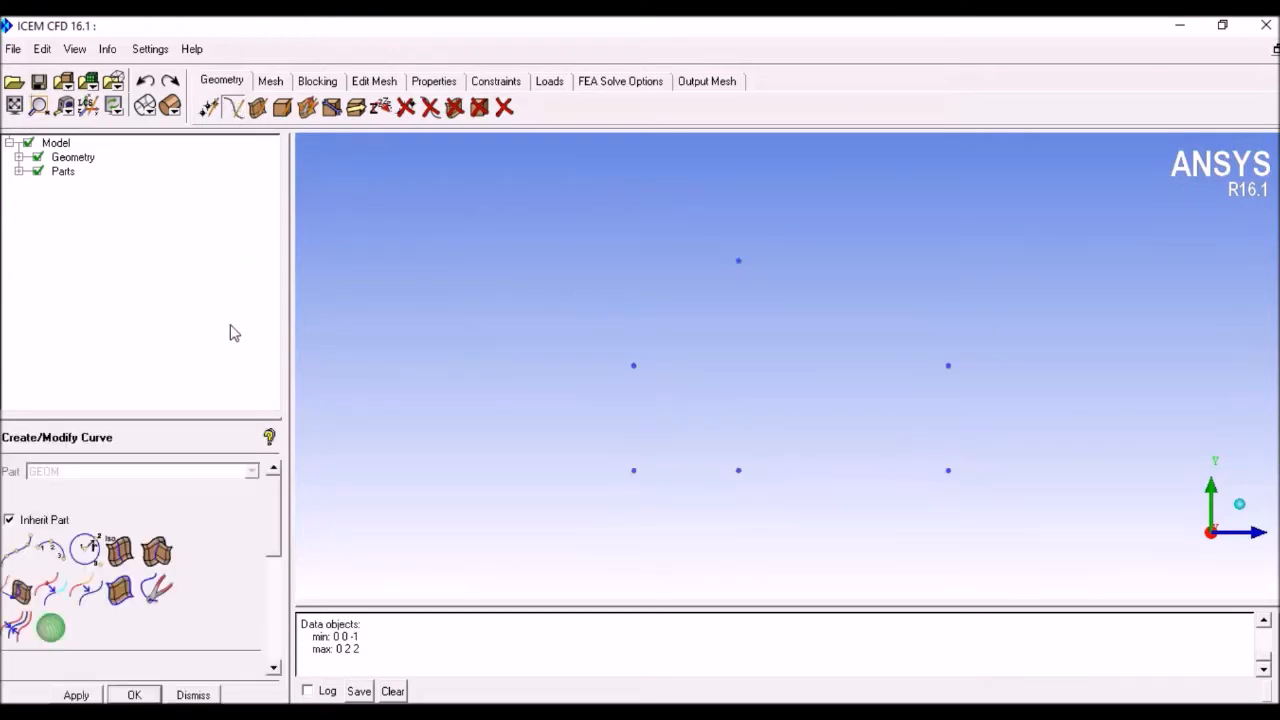
click(17, 548)
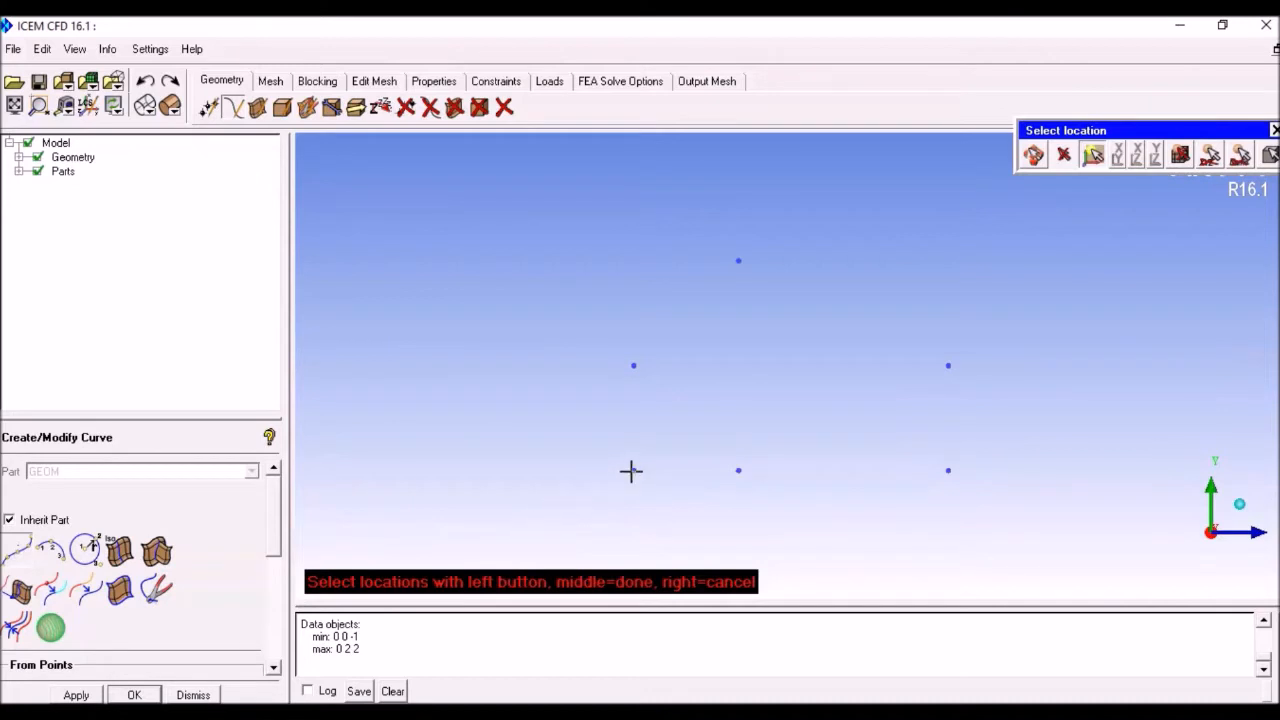
click(633, 470)
click(633, 366)
middle_click(575, 382)
Create line curves from (0, 1, -1) to (0, 1, 2) and from (0, 1, 2) to (0, 0, 2).
click(625, 361)
click(946, 365)
middle_click(1035, 362)
click(948, 365)
click(948, 469)
middle_click(1011, 449)
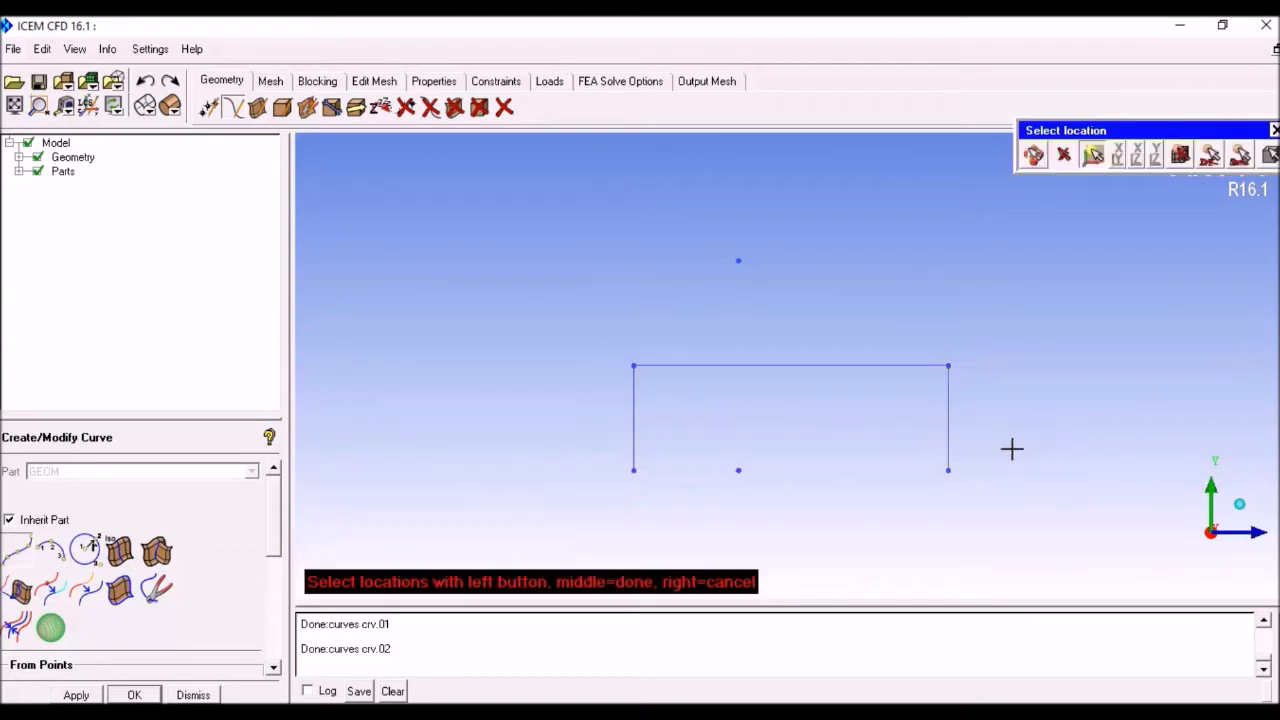
middle_click(876, 469)
click(199, 697)
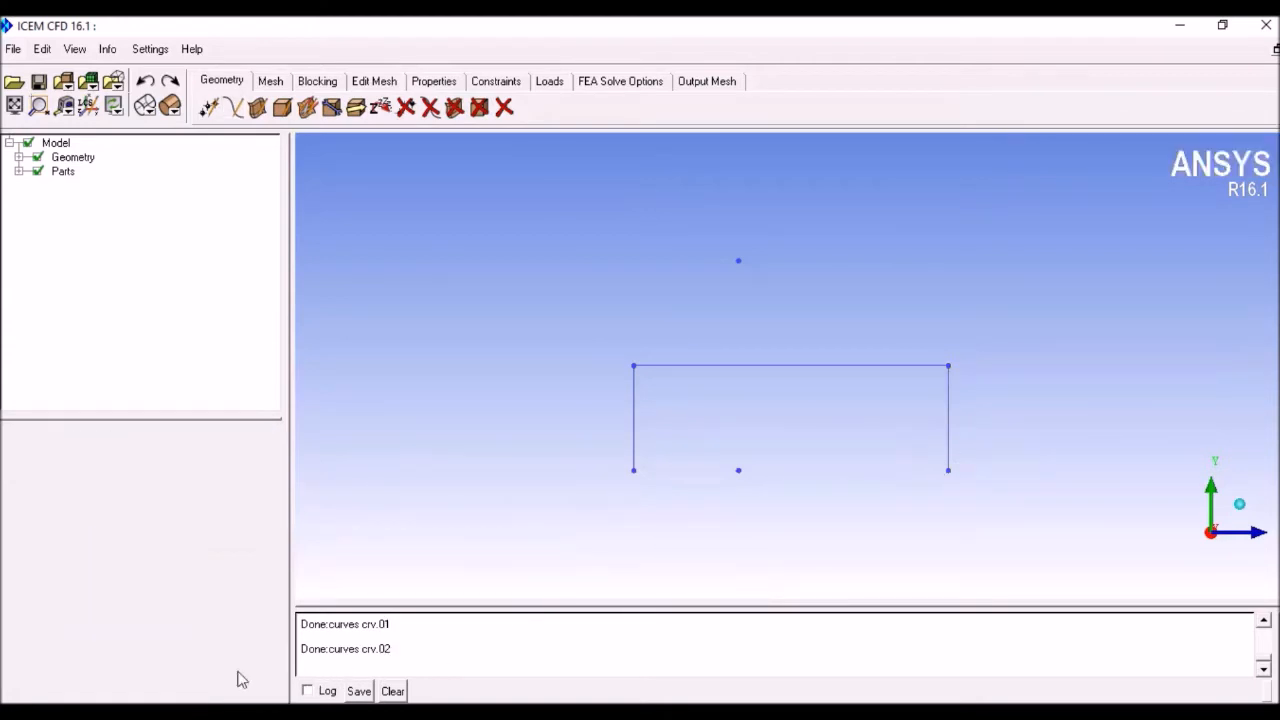
Create a surface of revolution from the three lines, using the points (0, 0, -1) and (0, 0, 2) as the axis.
click(264, 110)
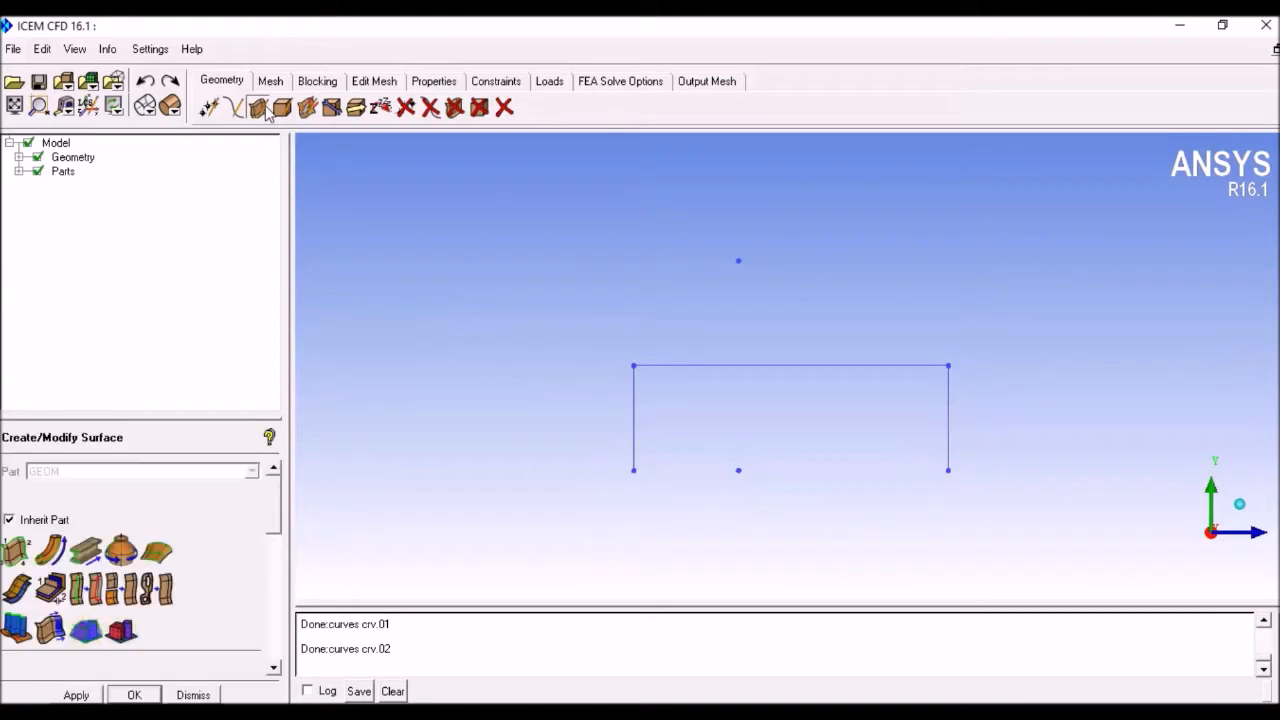
click(121, 551)
click(633, 470)
click(948, 470)
middle_click(1055, 470)
click(640, 430)
click(802, 366)
click(950, 418)
middle_click(1040, 421)
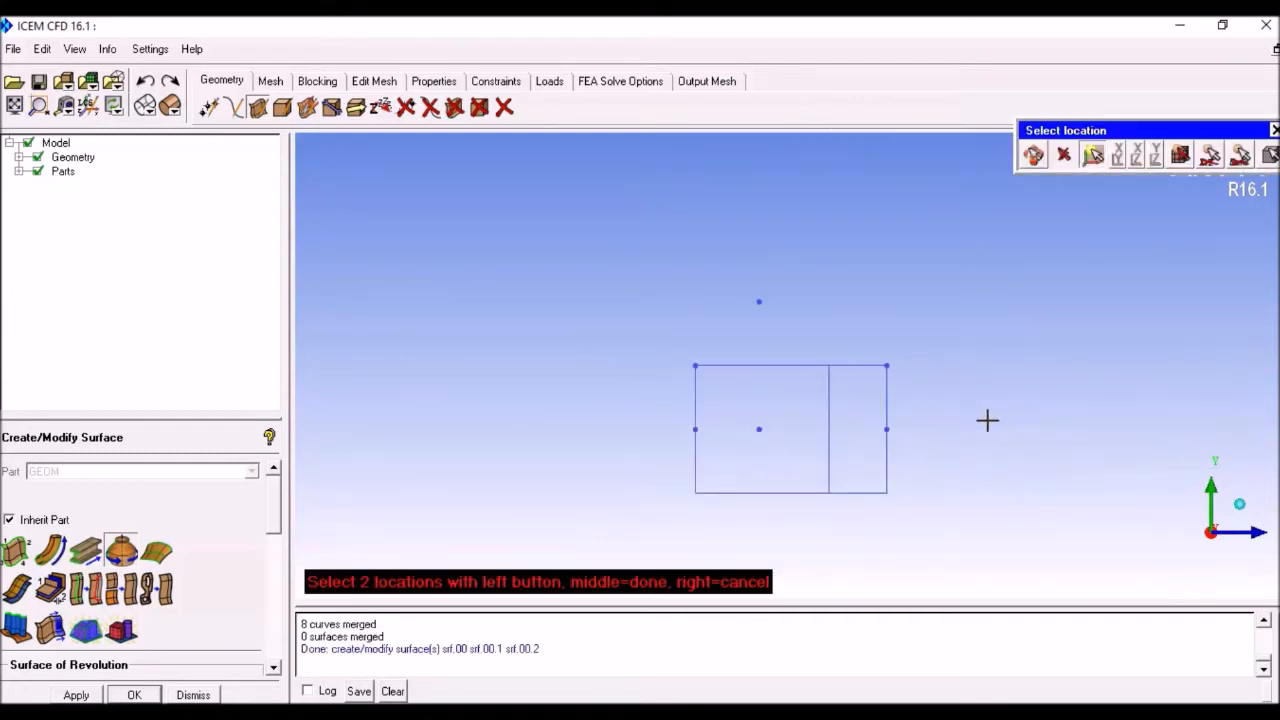
click(193, 695)
Create a standard cylinder with both radii 0.5 and both bases, its axis running between points (0, 0, 0) and (0, 2, 0).
click(257, 107)
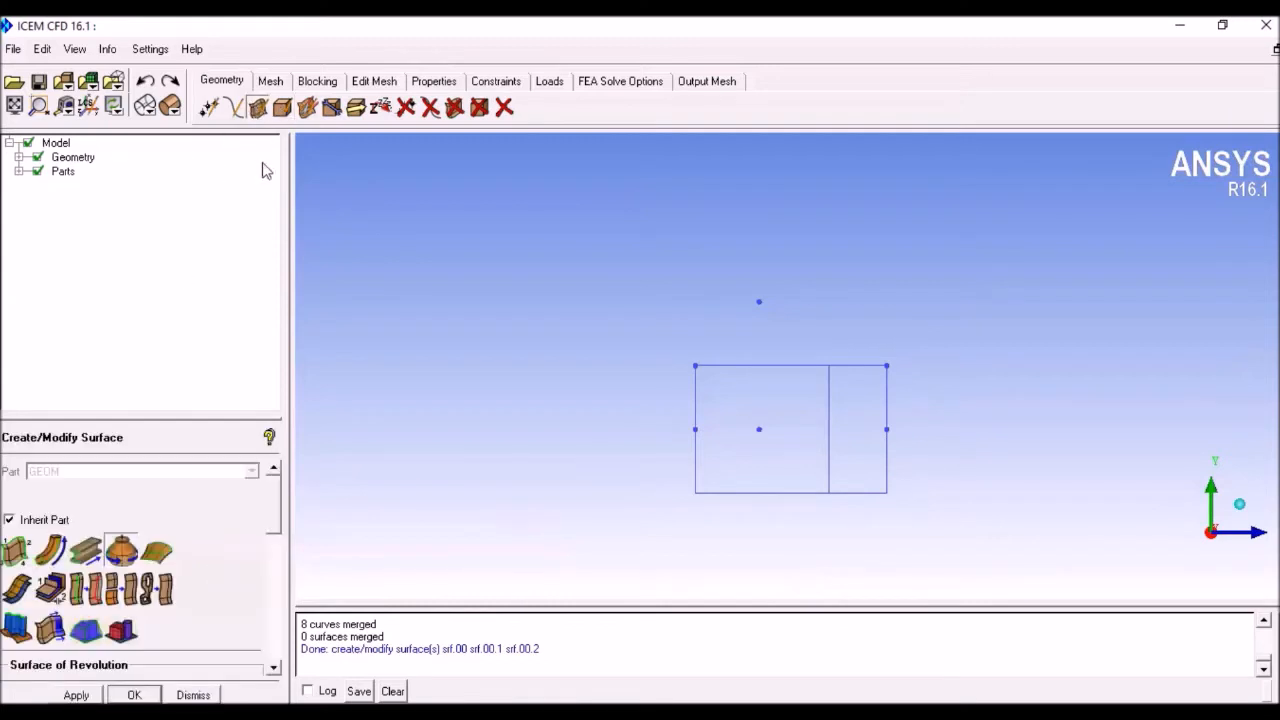
click(123, 630)
drag(272, 496, 276, 566)
click(89, 518)
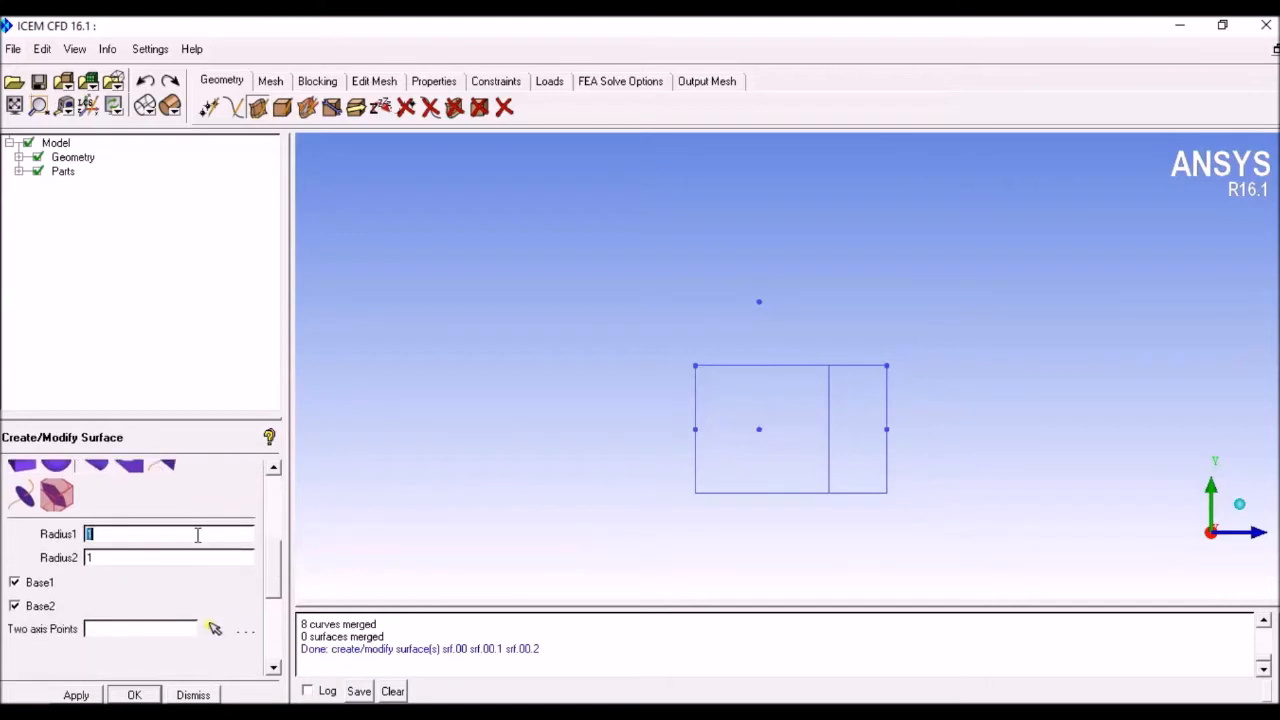
click(215, 624)
click(761, 300)
middle_click(716, 311)
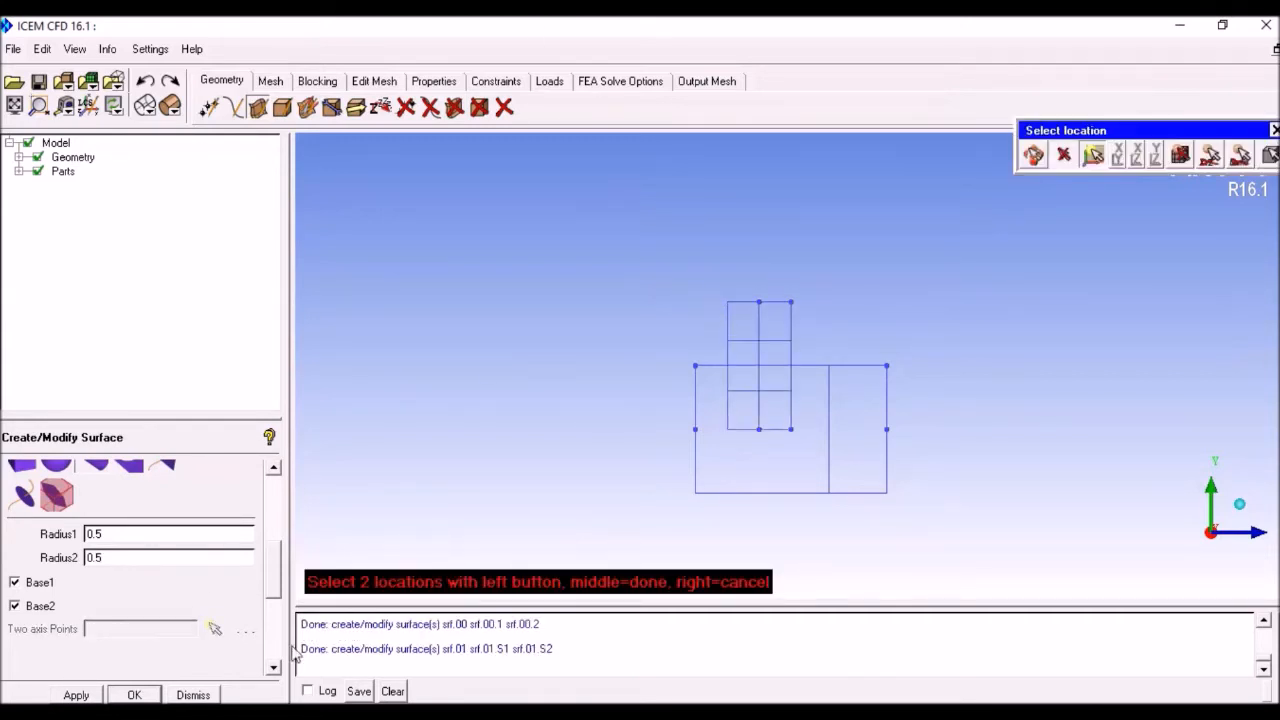
click(190, 694)
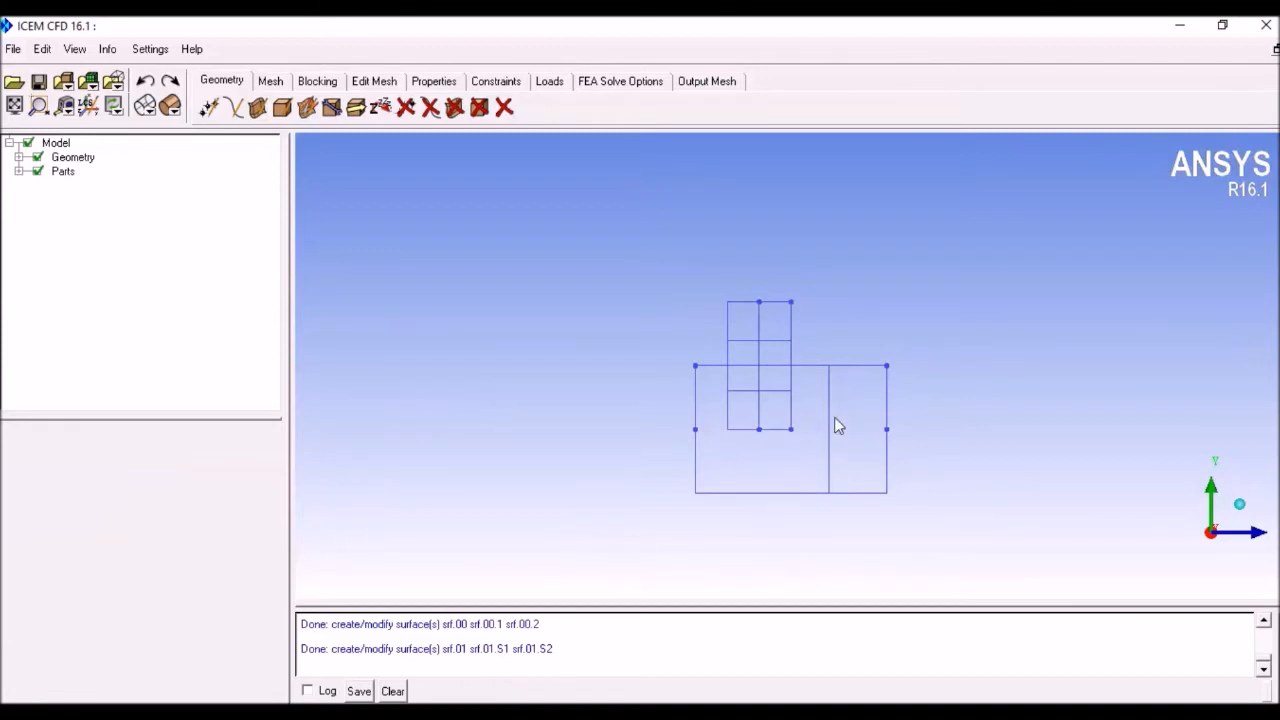
Create the surface-surface intersection curve between the large horizontal cylinder's wall and the small vertical cylinder's wall.
scroll(742, 398, up, 4)
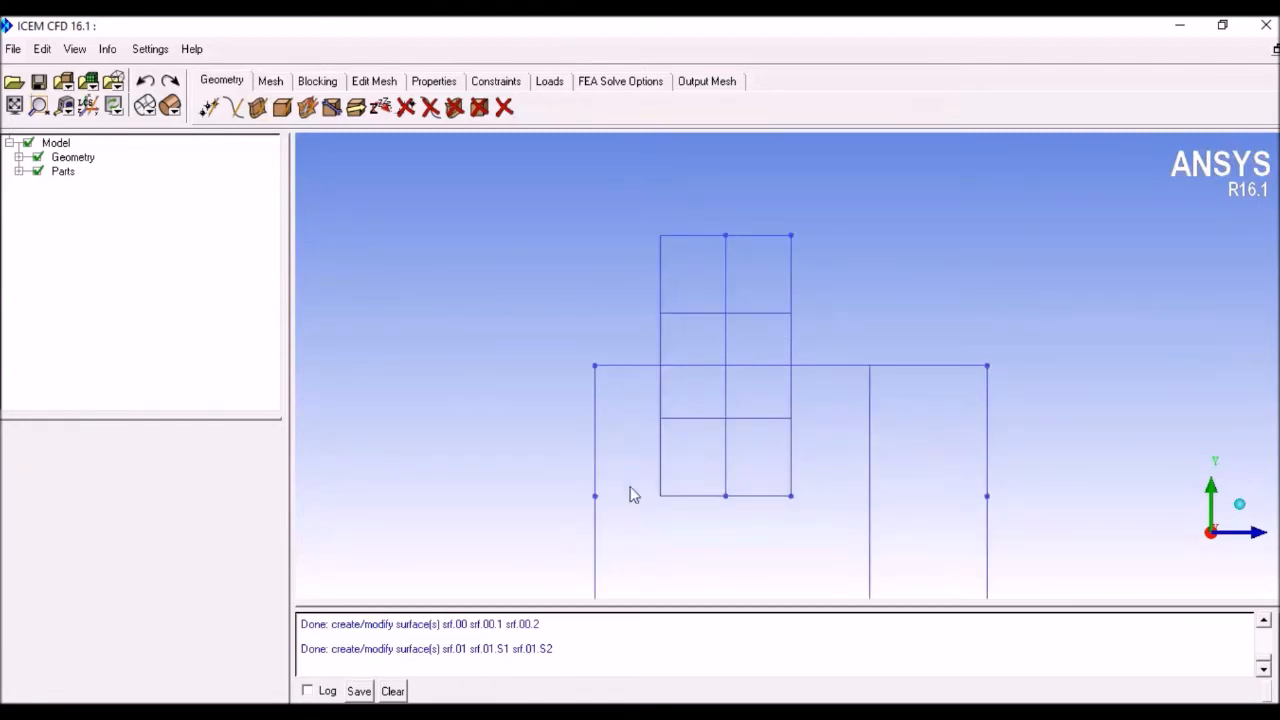
scroll(751, 457, down, 3)
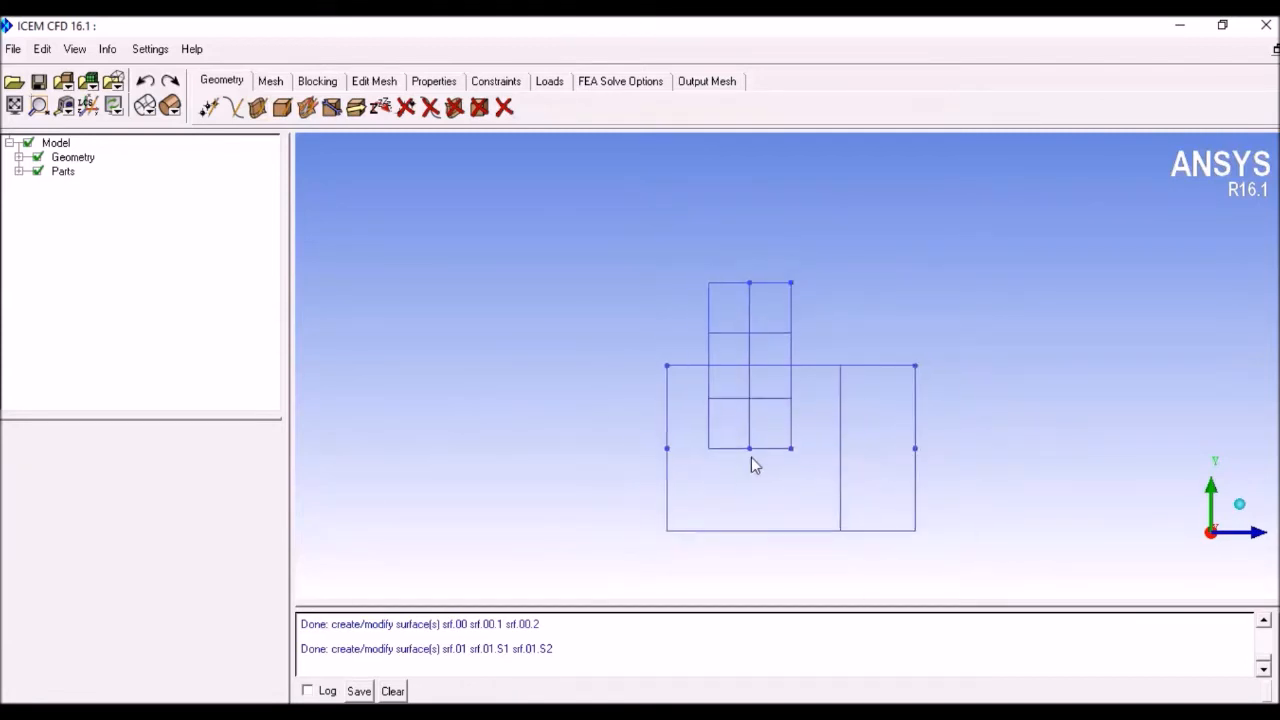
click(1240, 508)
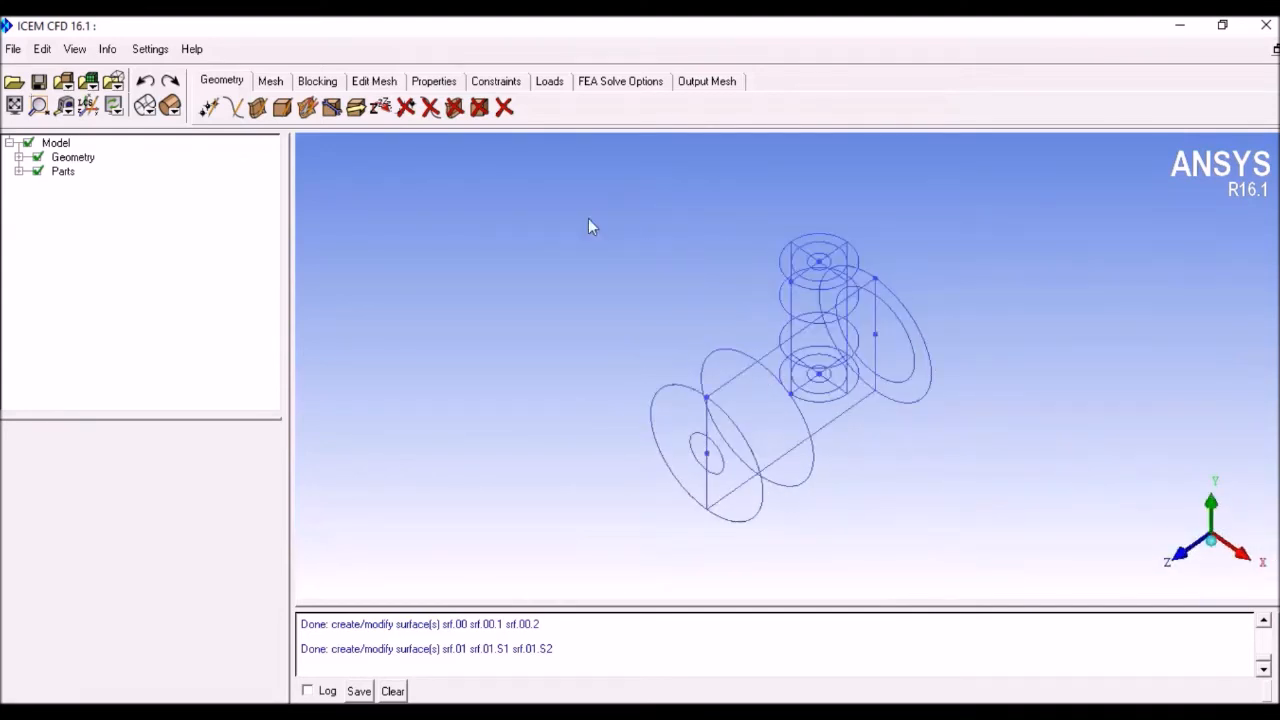
click(233, 107)
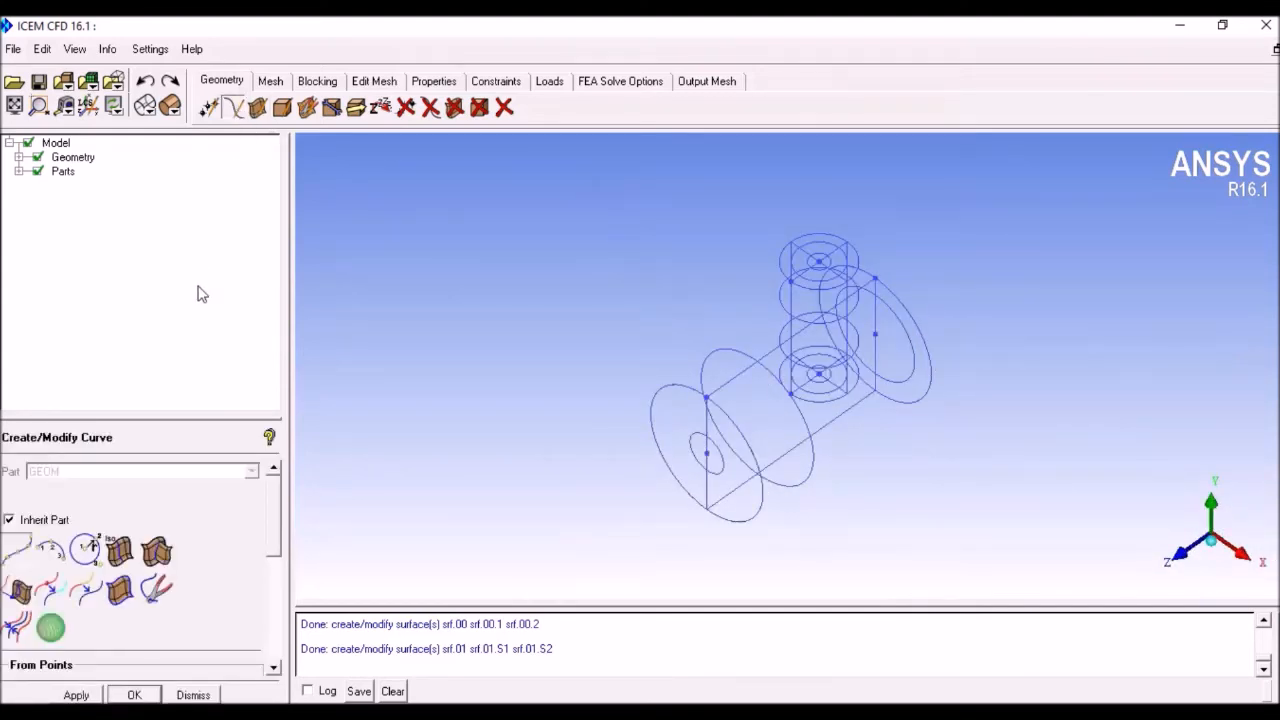
click(160, 548)
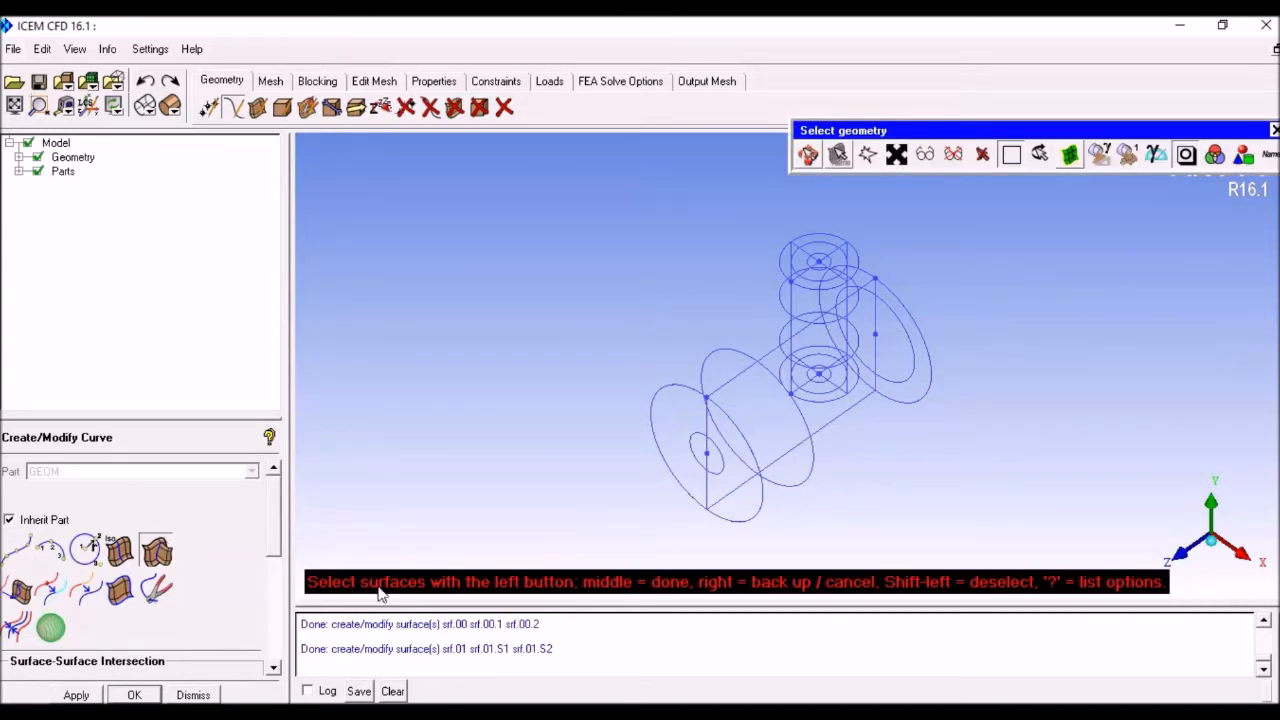
click(170, 106)
click(780, 380)
click(822, 310)
middle_click(624, 346)
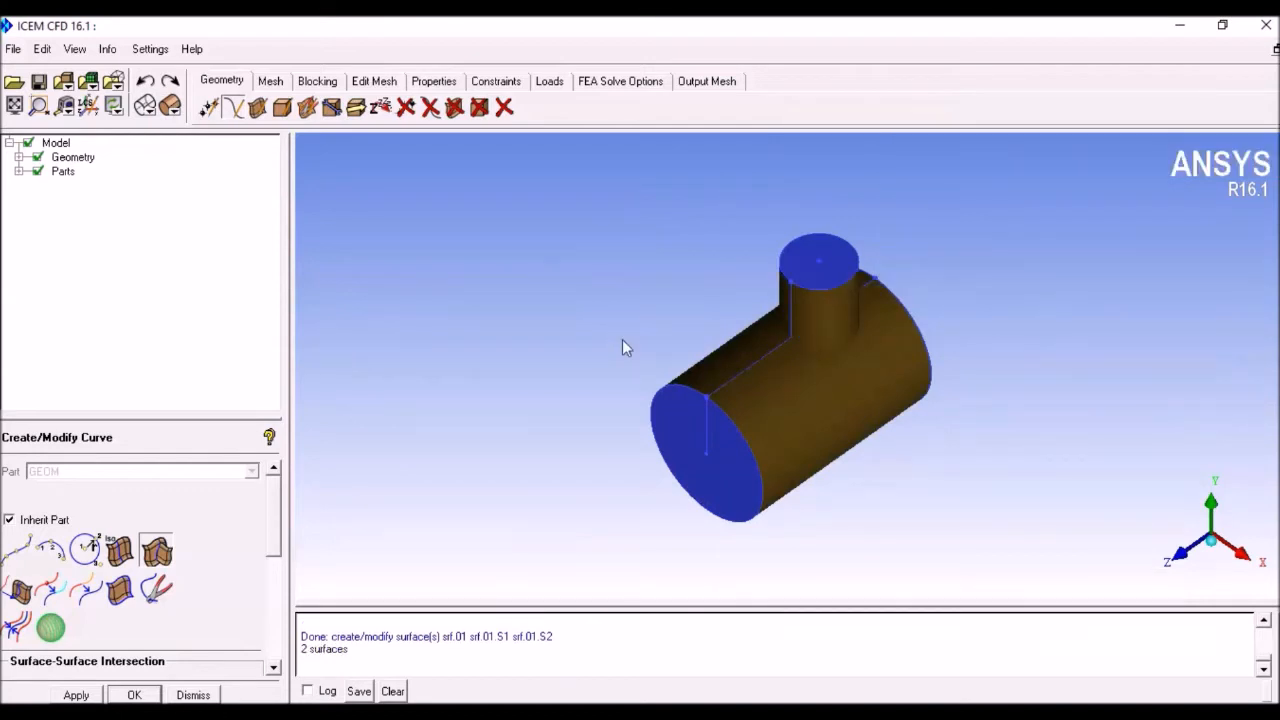
click(77, 695)
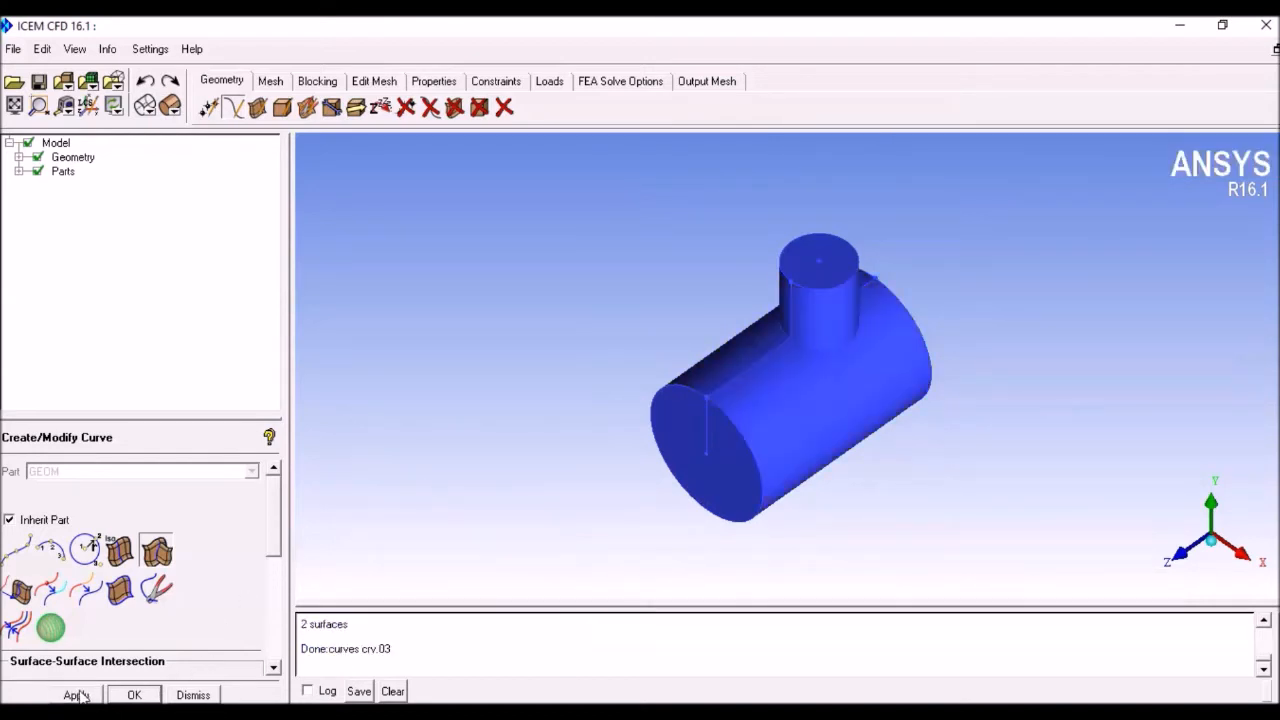
click(197, 695)
Display the geometry in simple wireframe and inspect the intersection curve between the two cylinders.
click(150, 111)
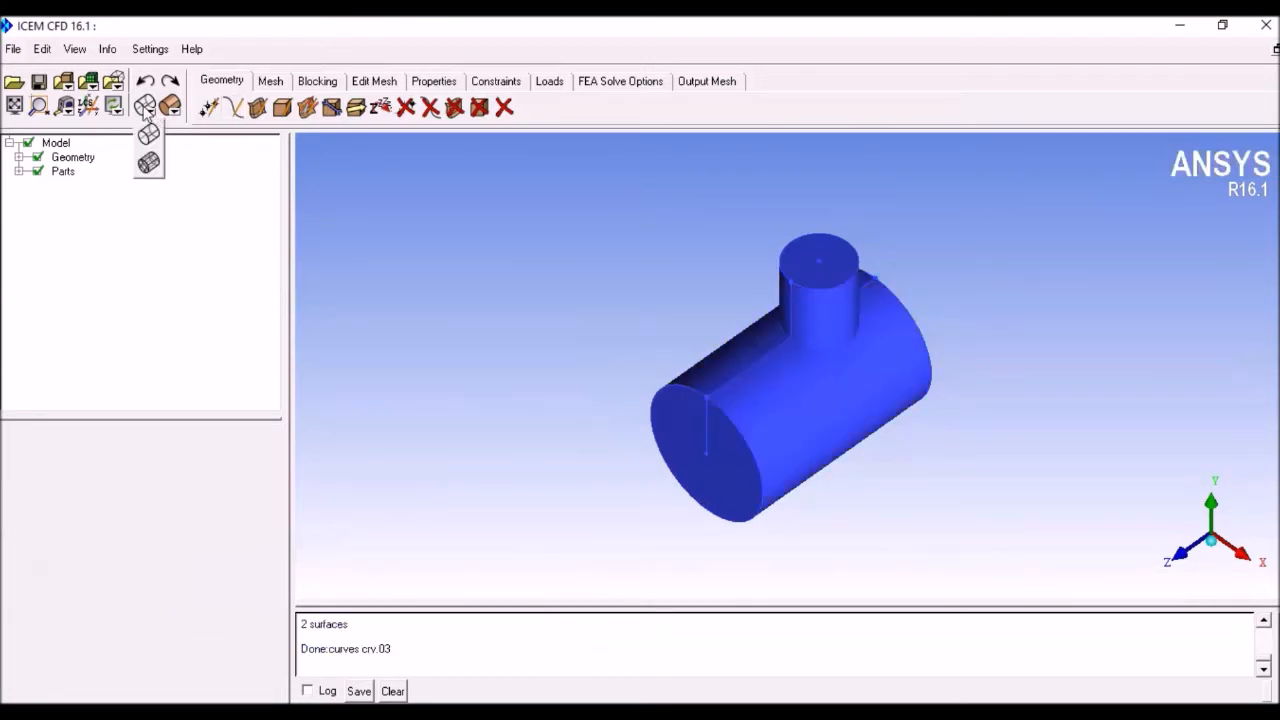
click(148, 133)
scroll(877, 320, up, 5)
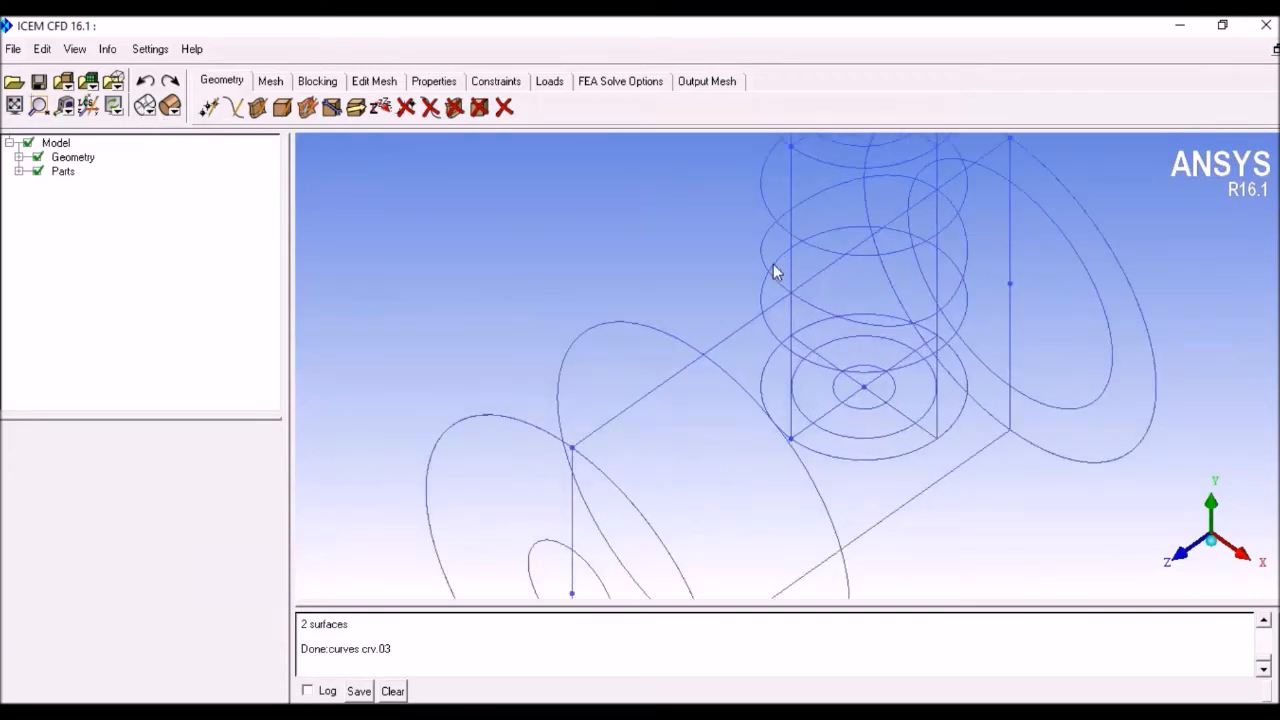
scroll(853, 322, down, 5)
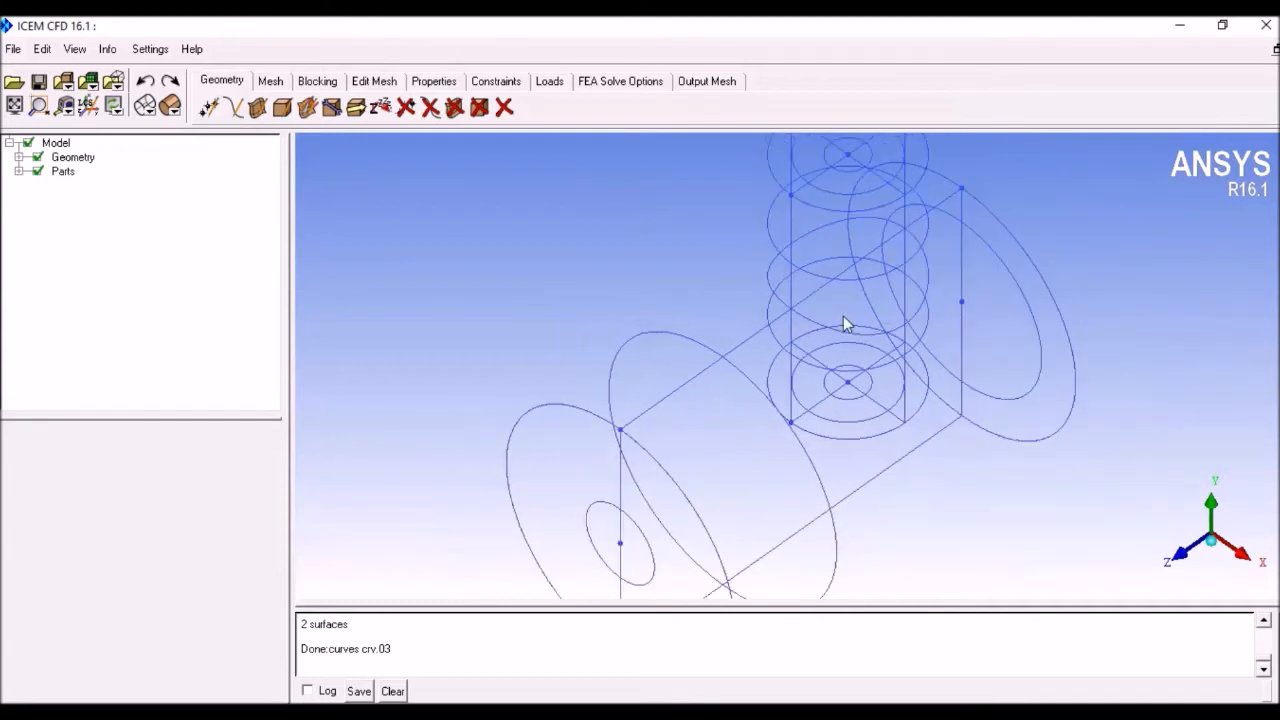
Segment the walls of both cylinders by their intersection curve.
click(282, 109)
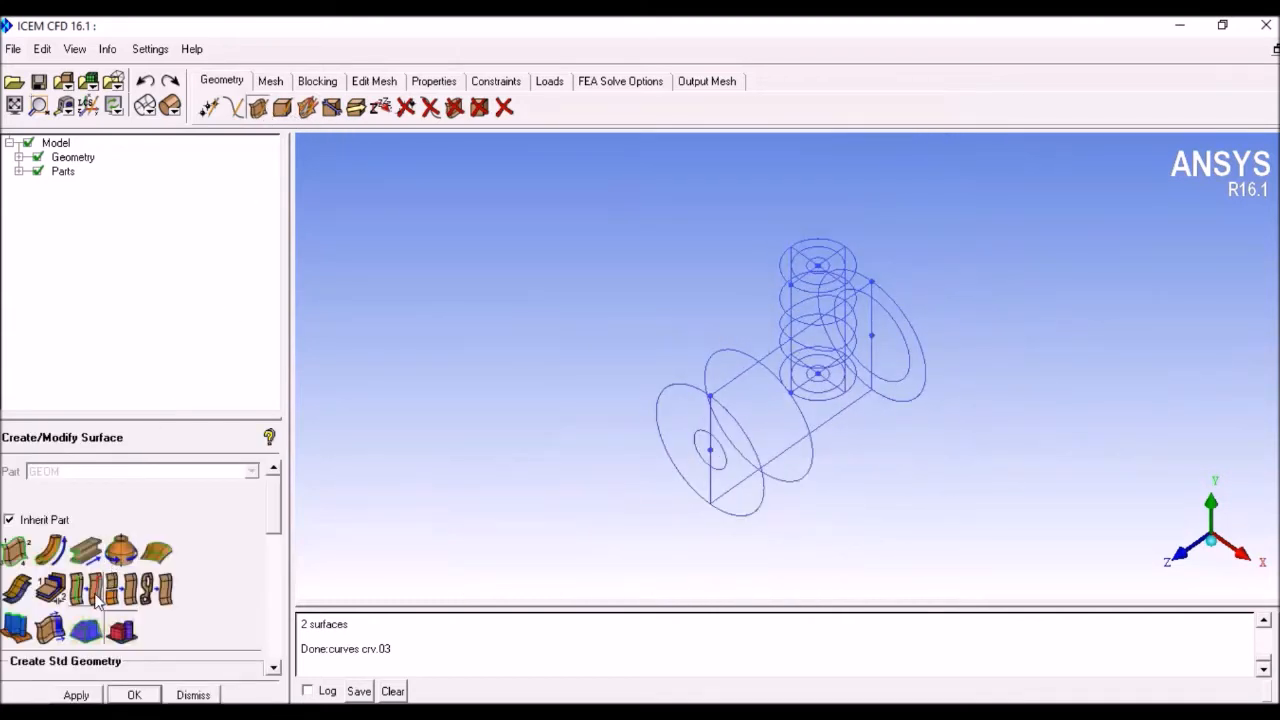
click(96, 596)
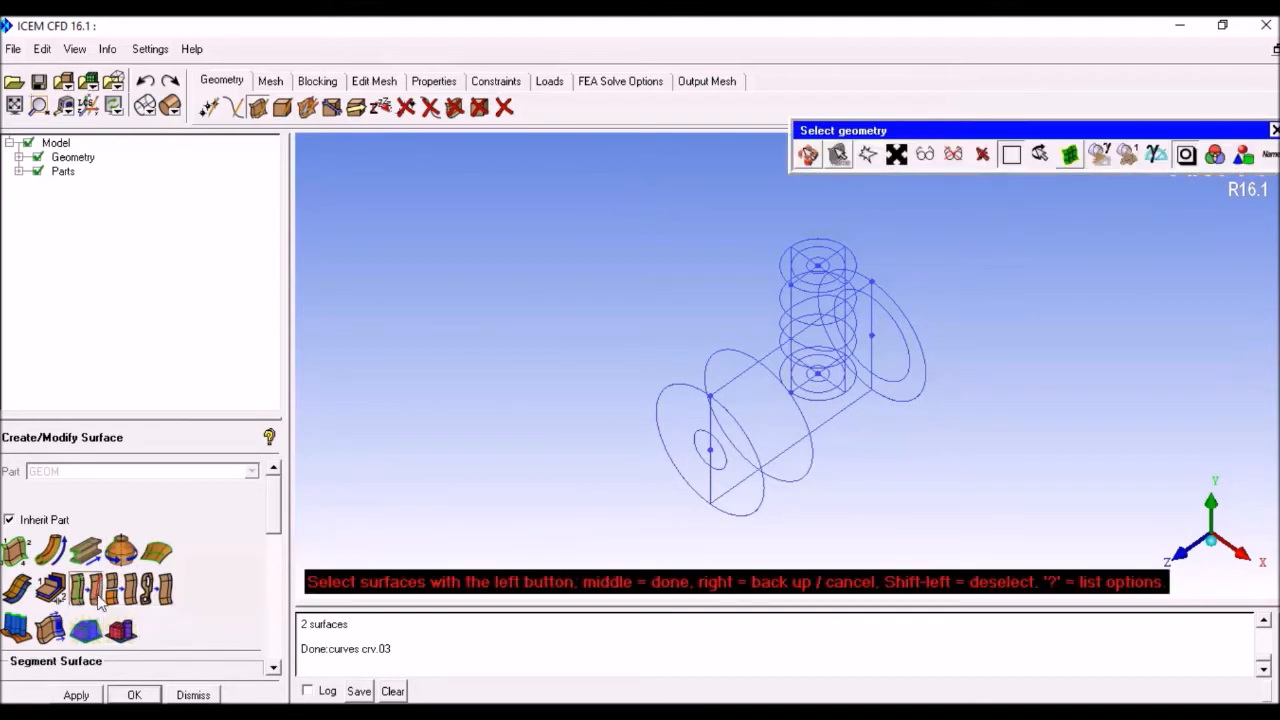
click(170, 105)
click(836, 374)
click(829, 323)
middle_click(629, 283)
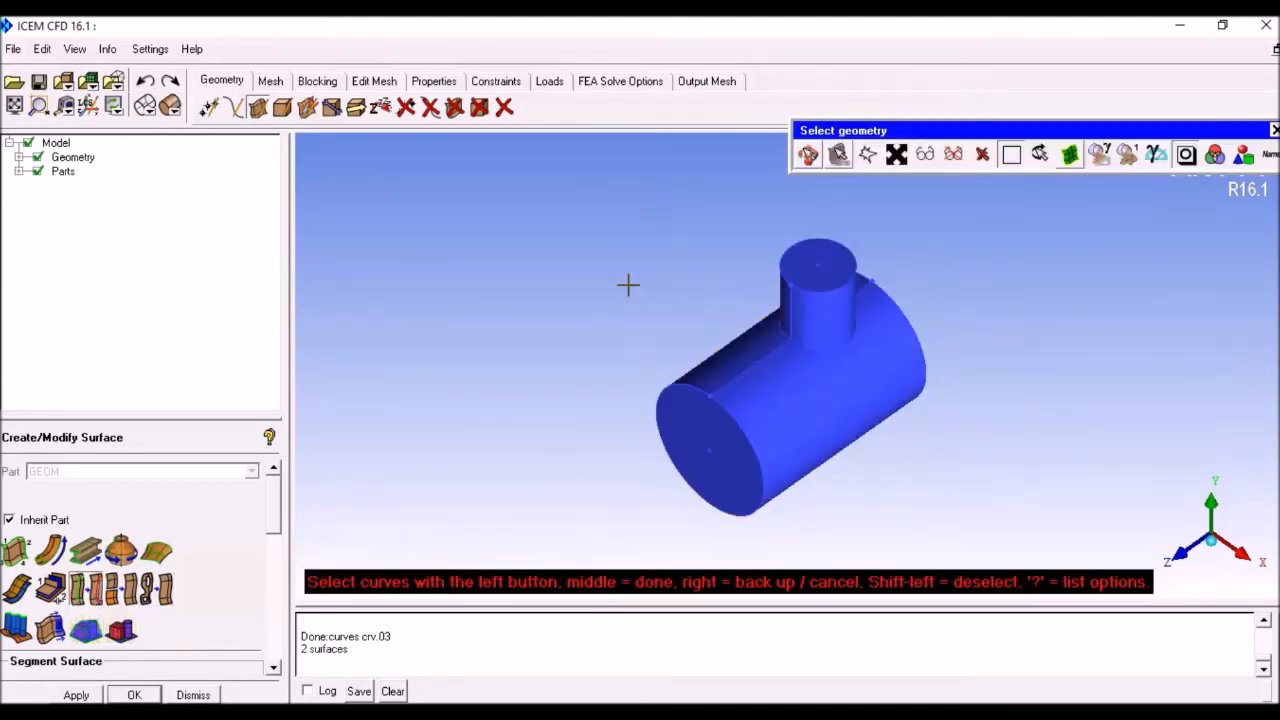
click(145, 105)
scroll(829, 320, up, 4)
click(825, 325)
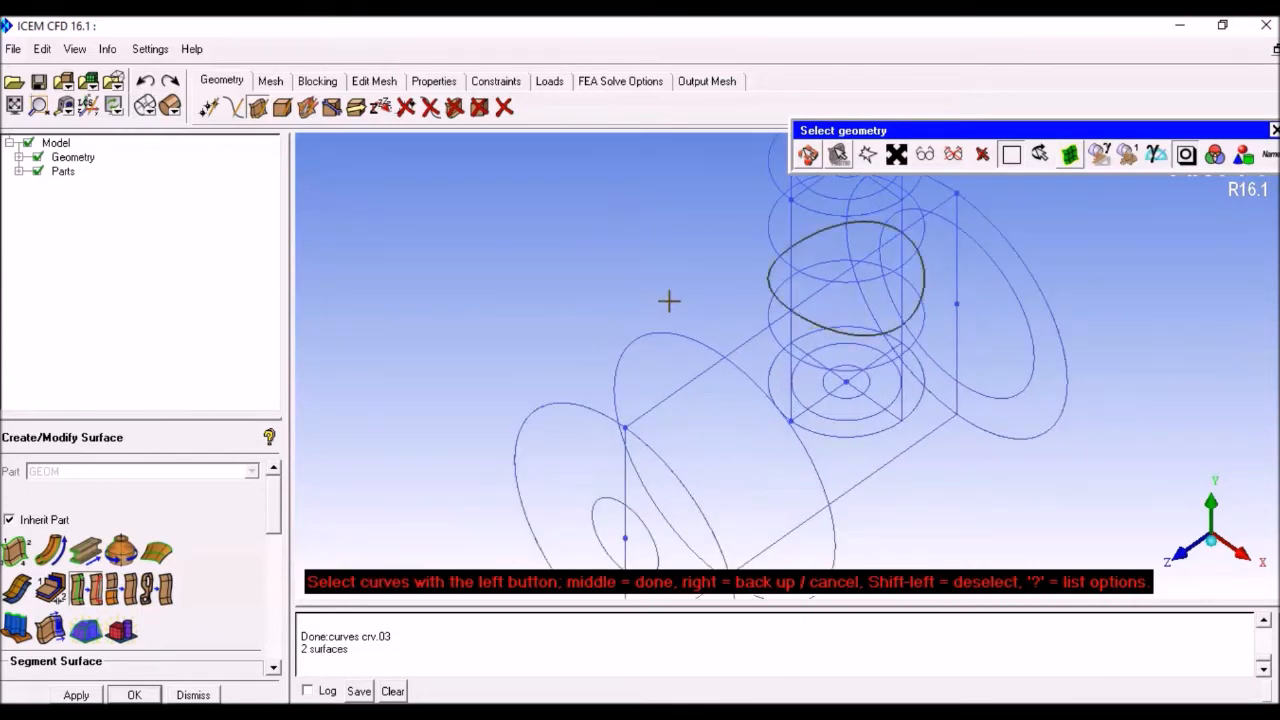
middle_click(666, 298)
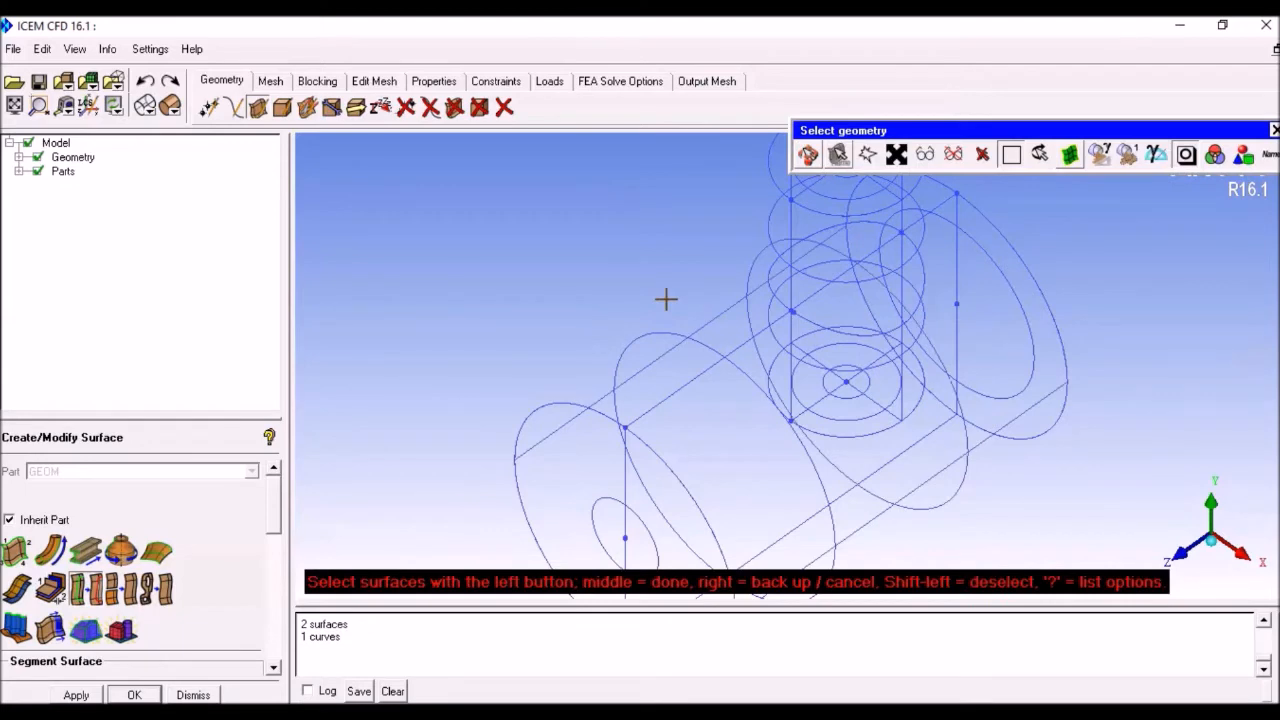
scroll(666, 298, down, 5)
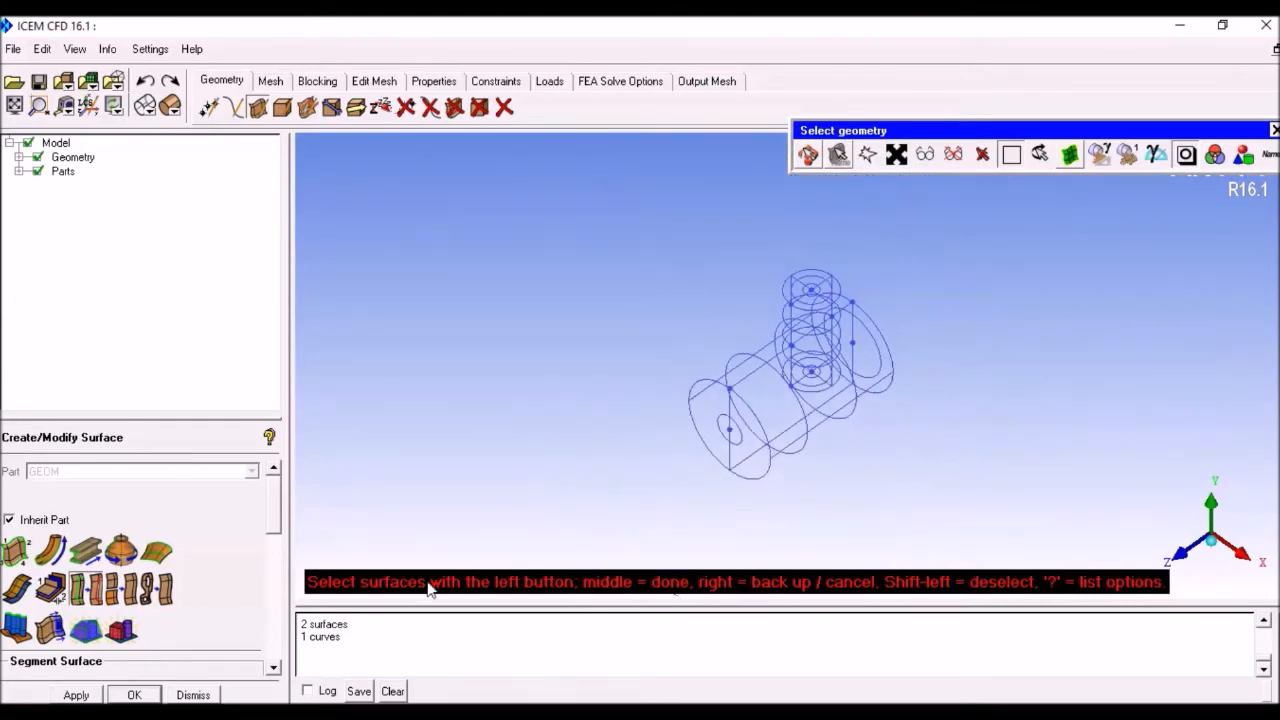
click(211, 695)
Delete the vertical cylinder's lower base and the part of its wall inside the horizontal cylinder.
scroll(907, 330, up, 4)
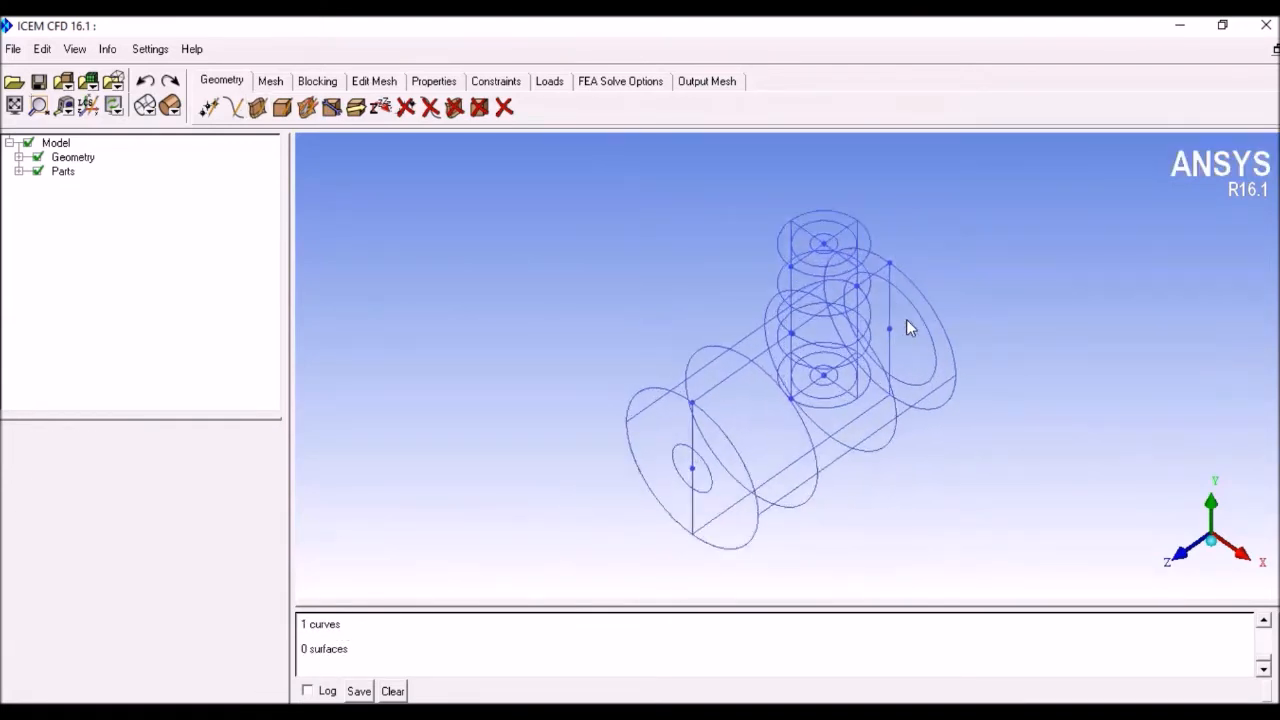
click(455, 108)
click(836, 370)
click(838, 400)
middle_click(838, 400)
scroll(838, 400, up, 1)
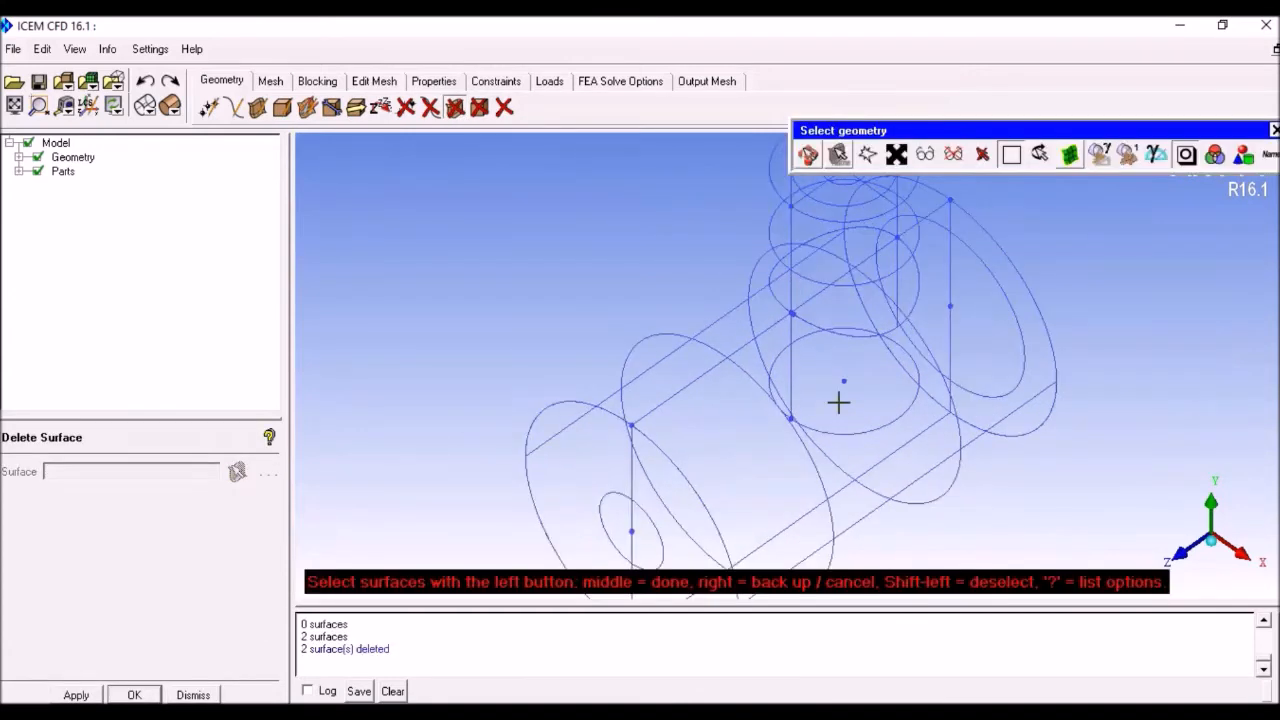
scroll(838, 402, down, 3)
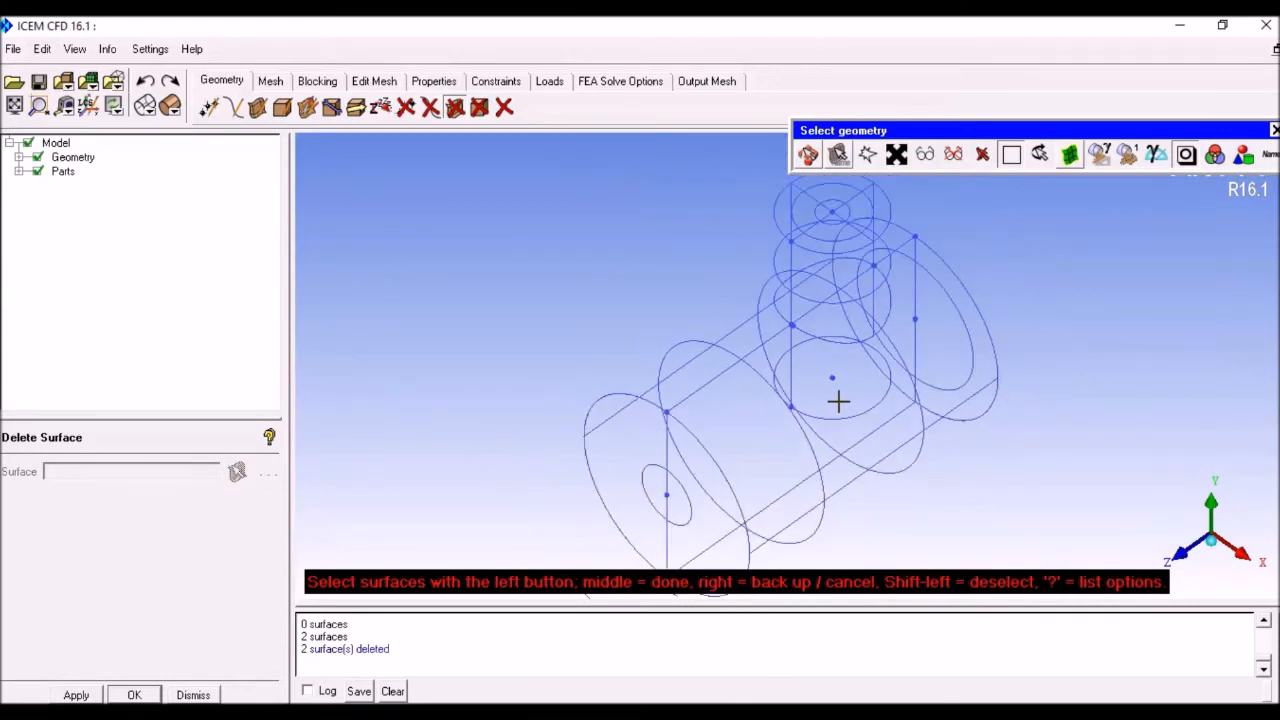
Display the geometry as shaded solid surfaces and rename the GEOM part to CONDUITE.
click(193, 694)
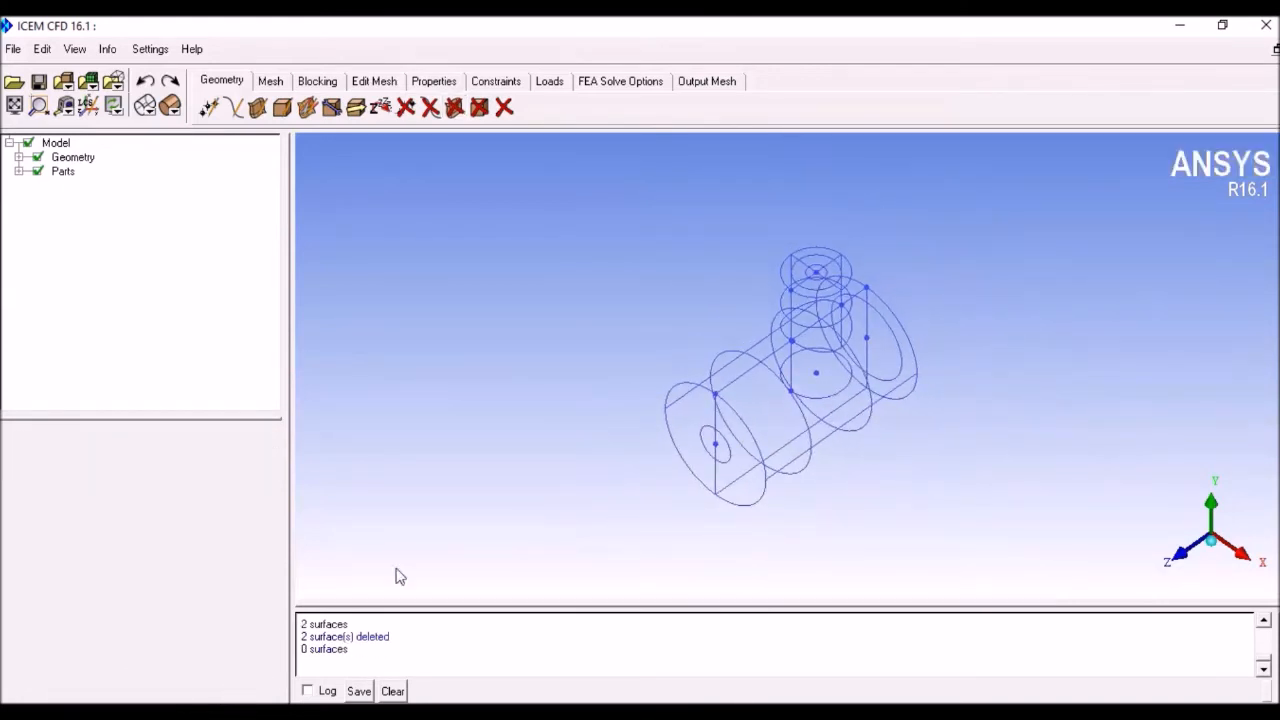
click(171, 106)
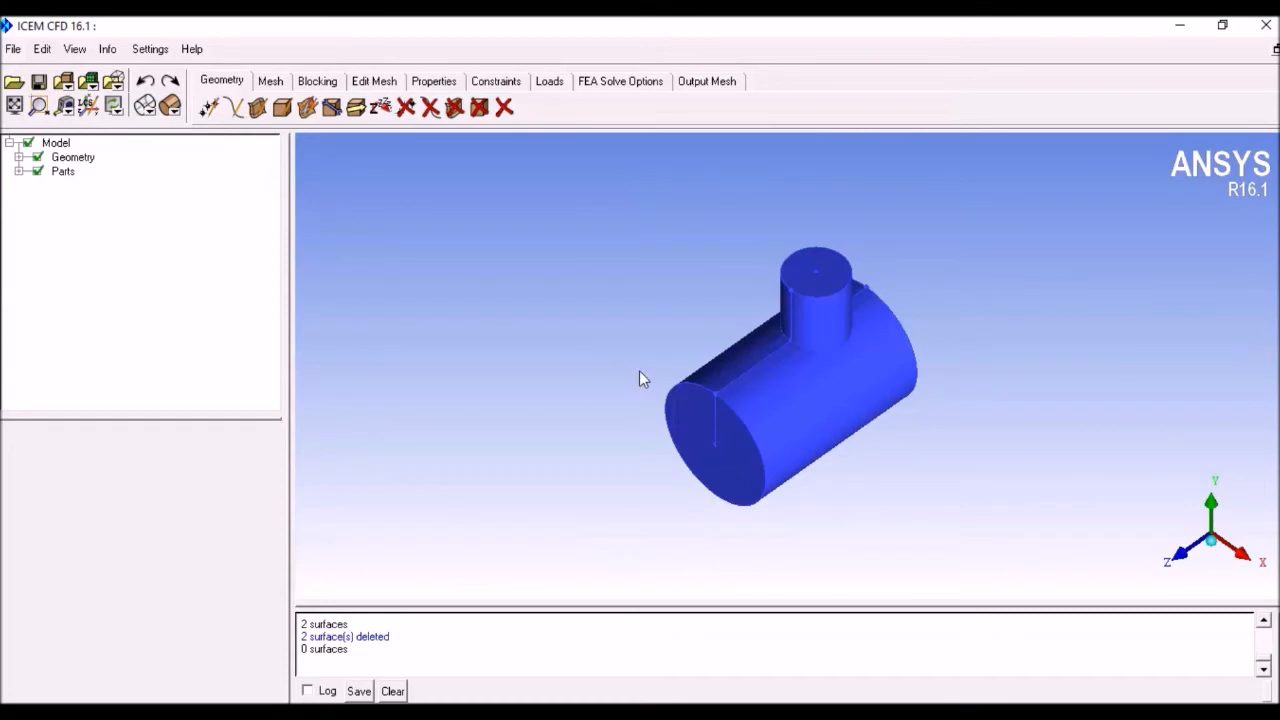
click(19, 171)
right_click(76, 186)
click(160, 302)
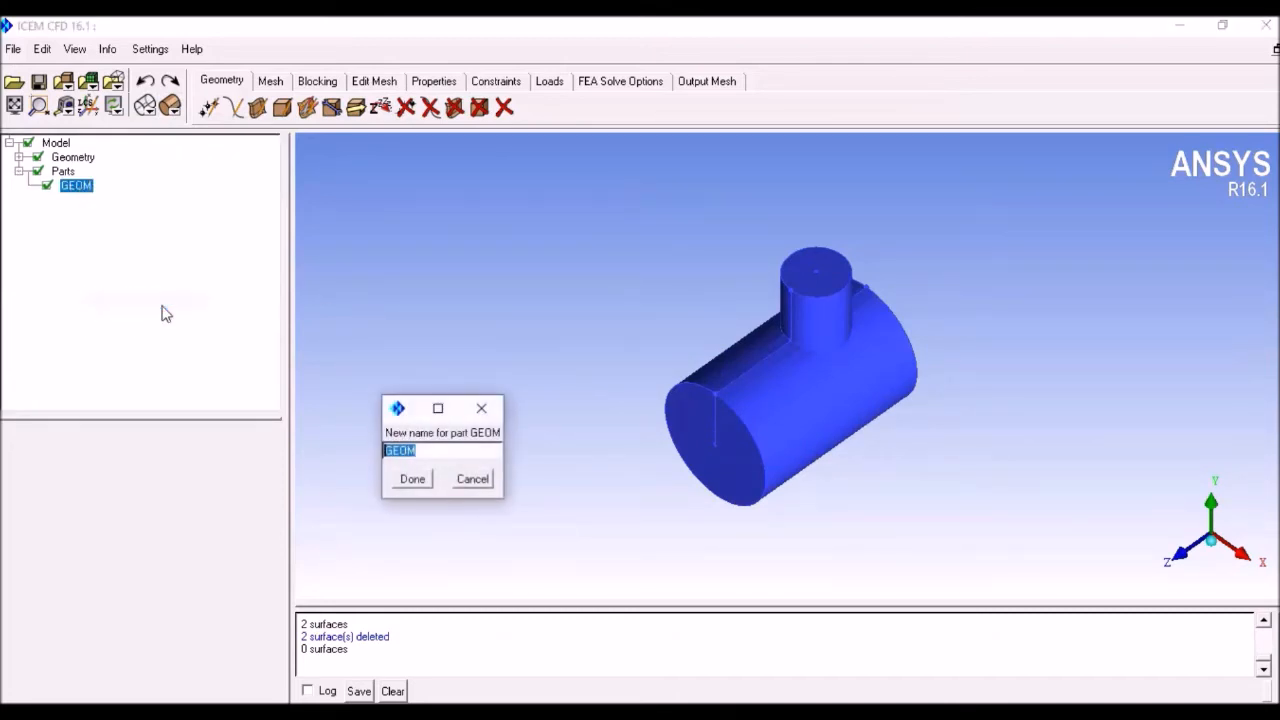
text(c)
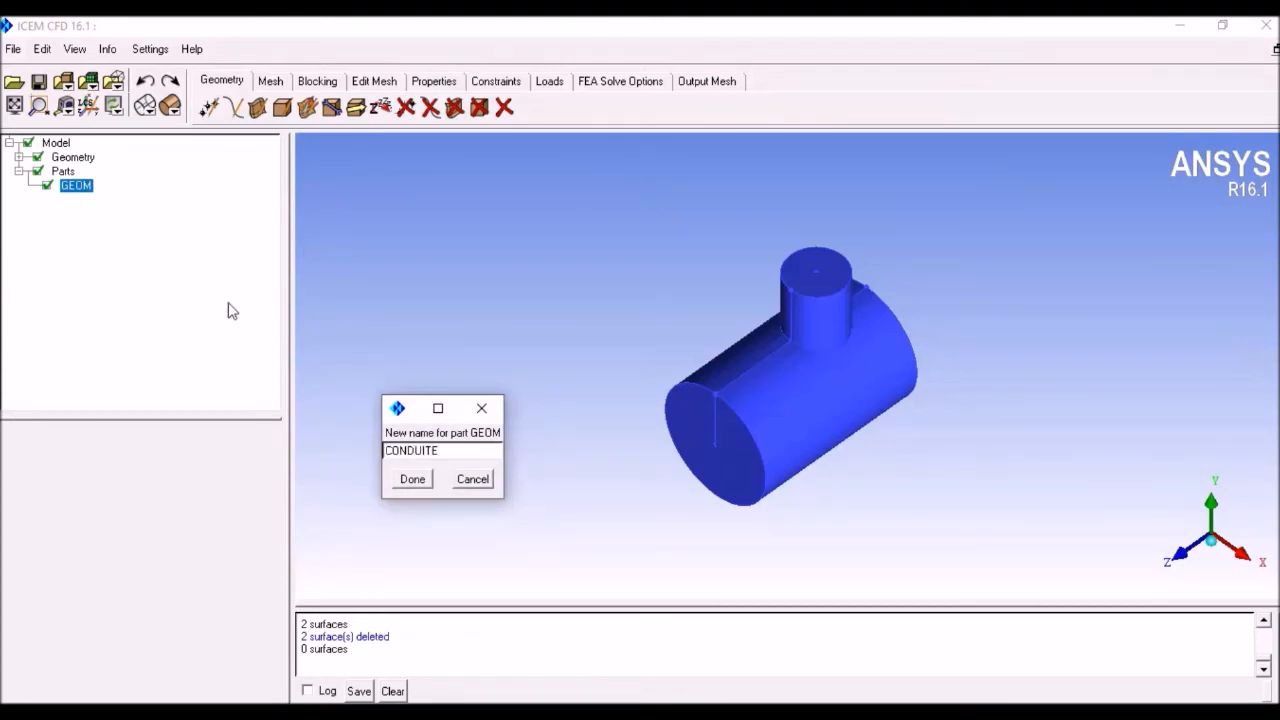
click(412, 479)
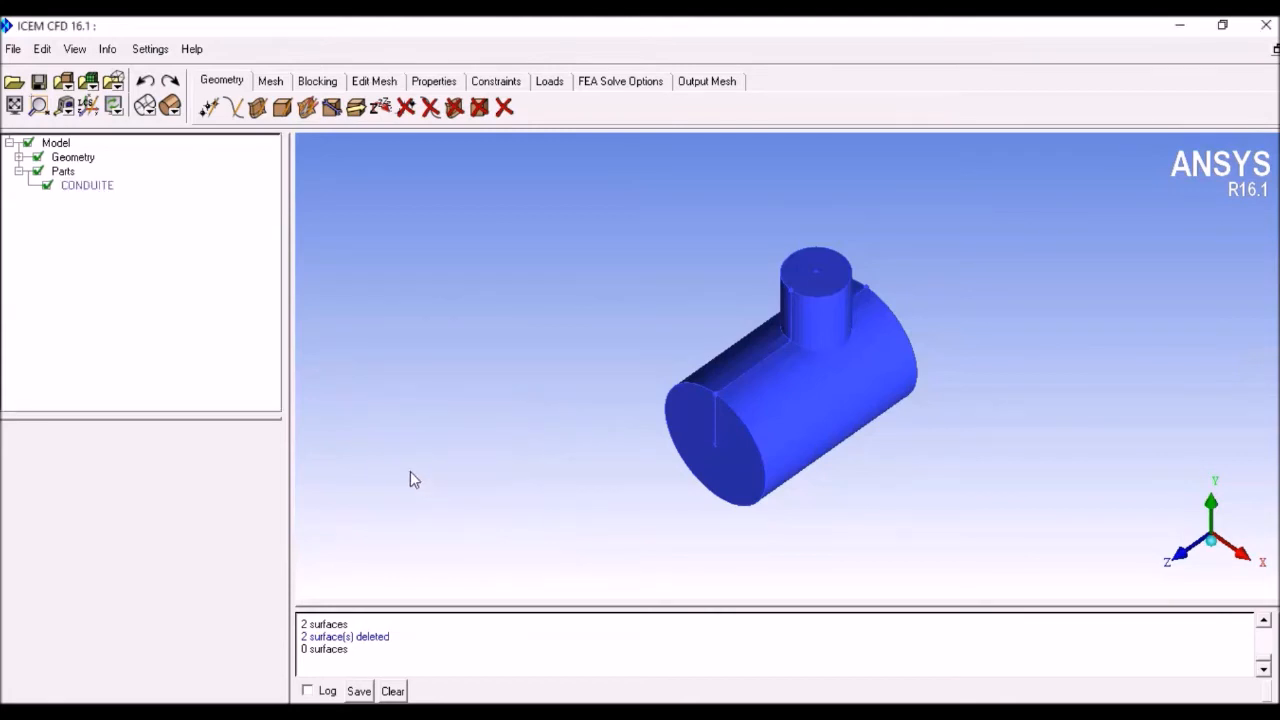
Create a part named IN from the circular end face on top of the vertical cylinder.
click(62, 171)
right_click(63, 174)
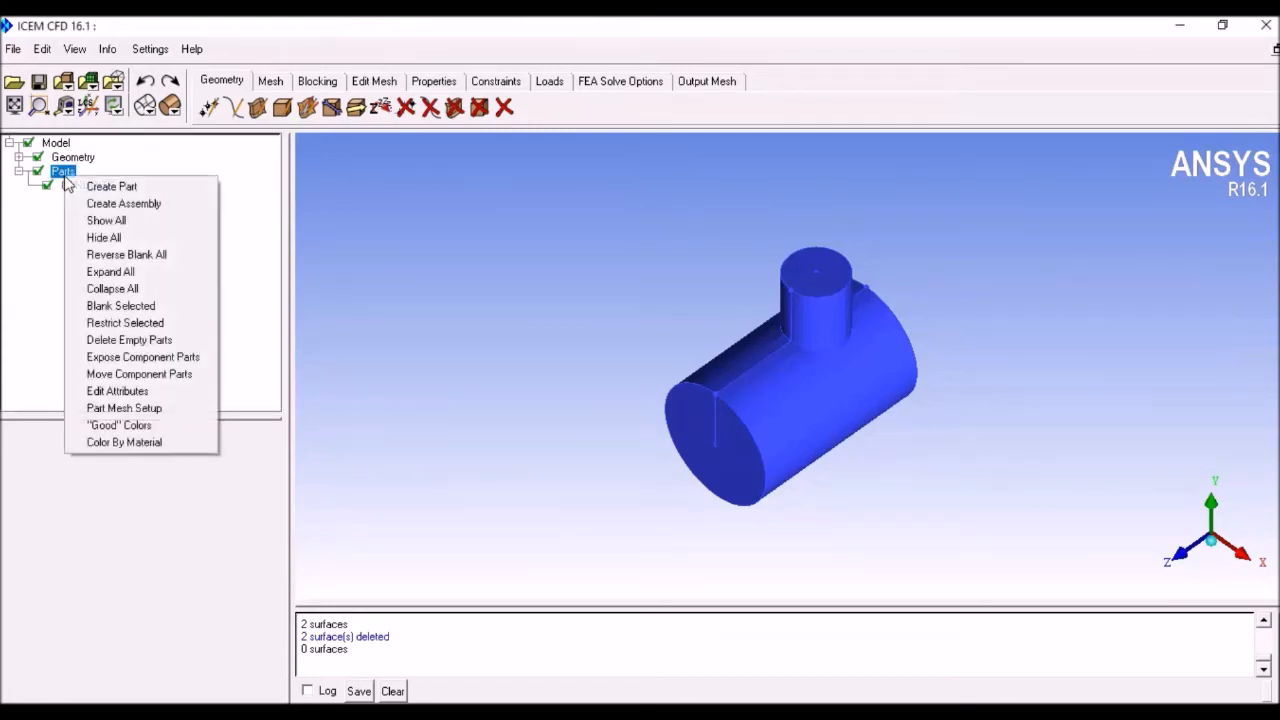
click(113, 190)
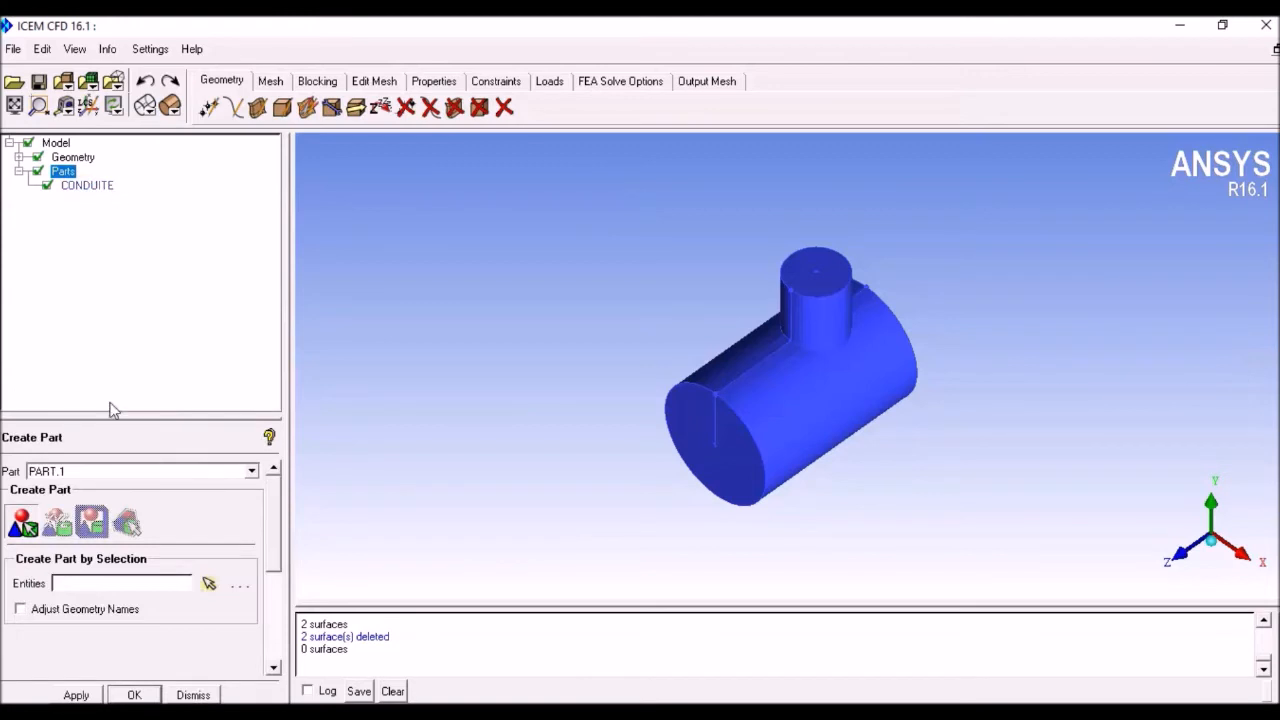
double_click(109, 471)
key(BackSpace)
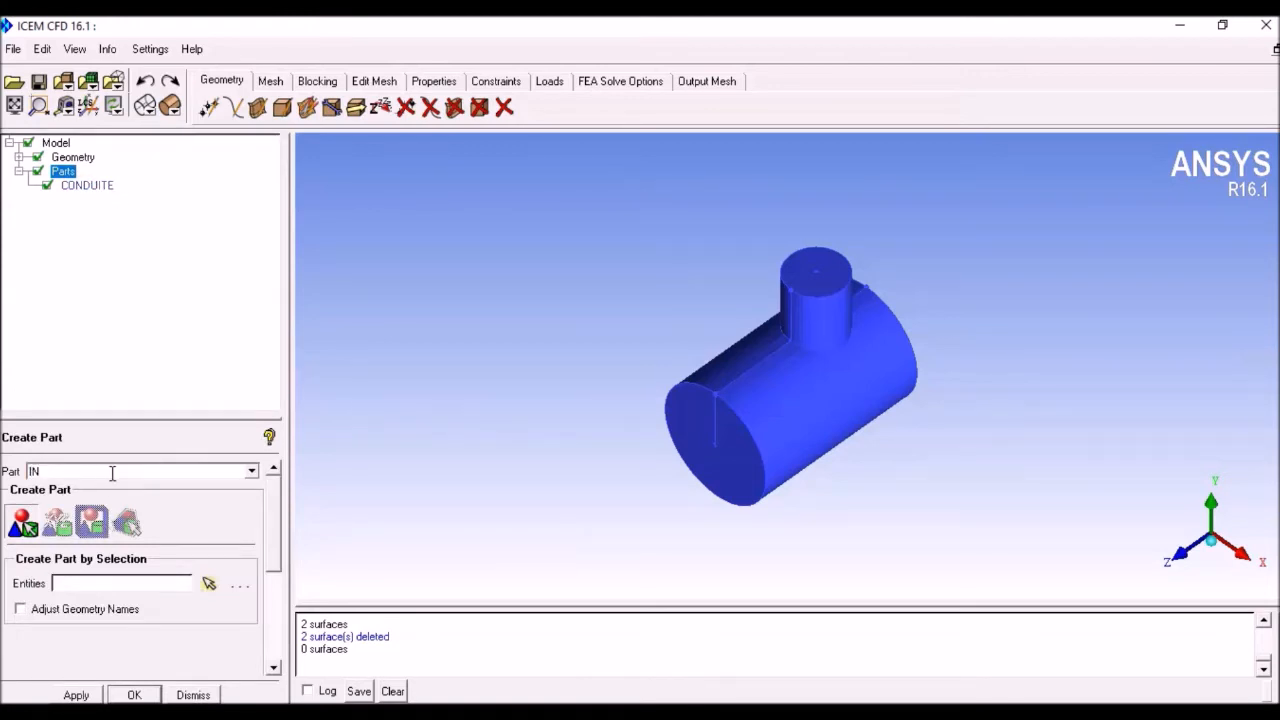
click(209, 583)
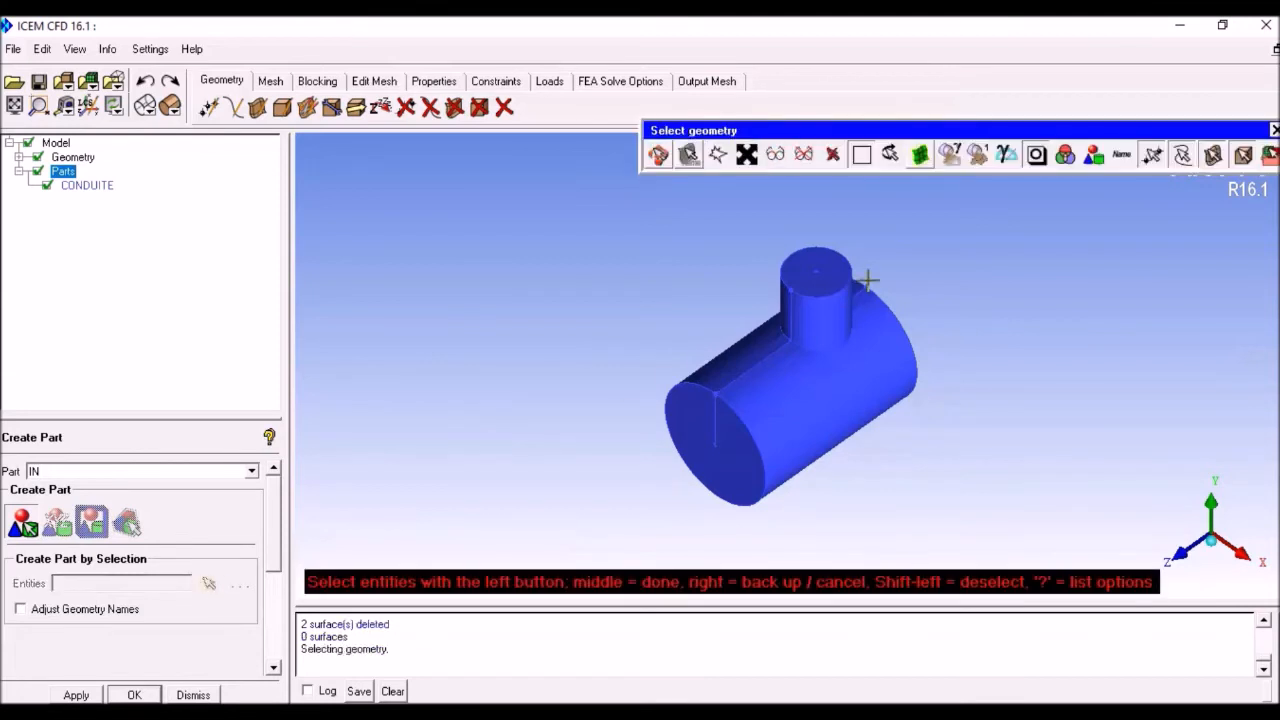
click(837, 272)
middle_click(629, 289)
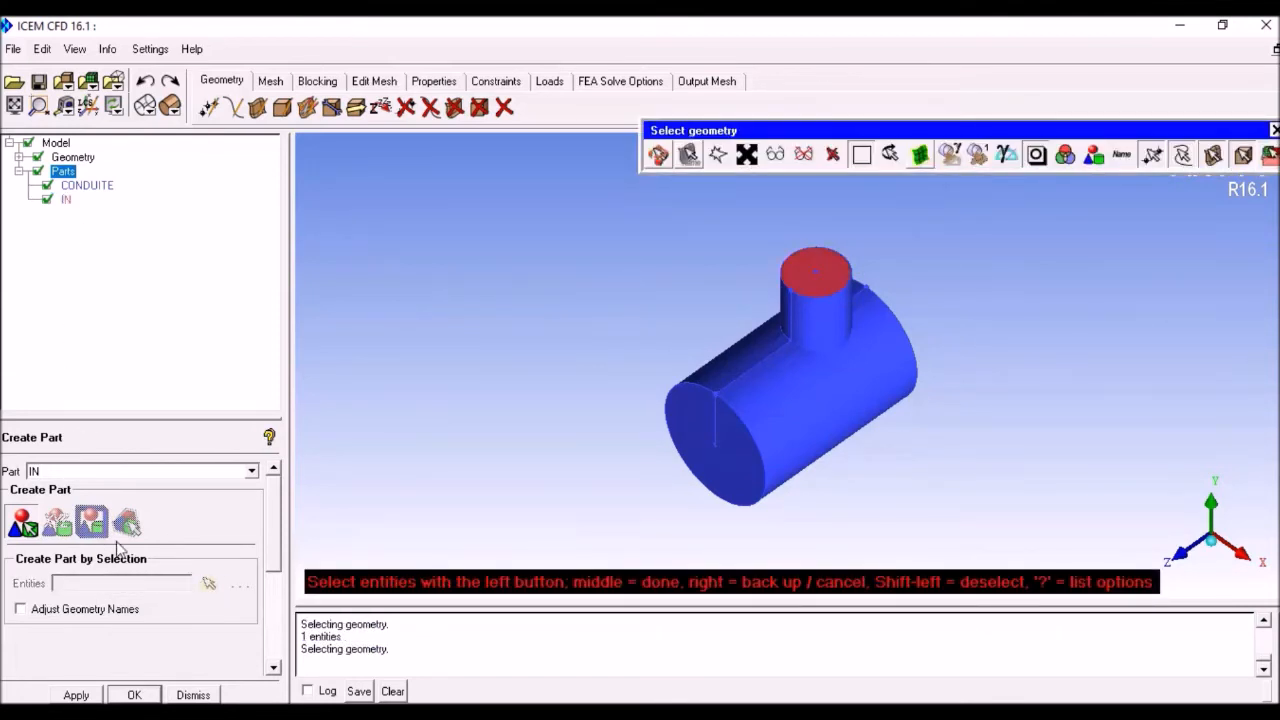
click(193, 695)
Create a part named OUT from the front circular end face of the horizontal cylinder.
right_click(63, 174)
click(76, 186)
double_click(92, 465)
text(O)
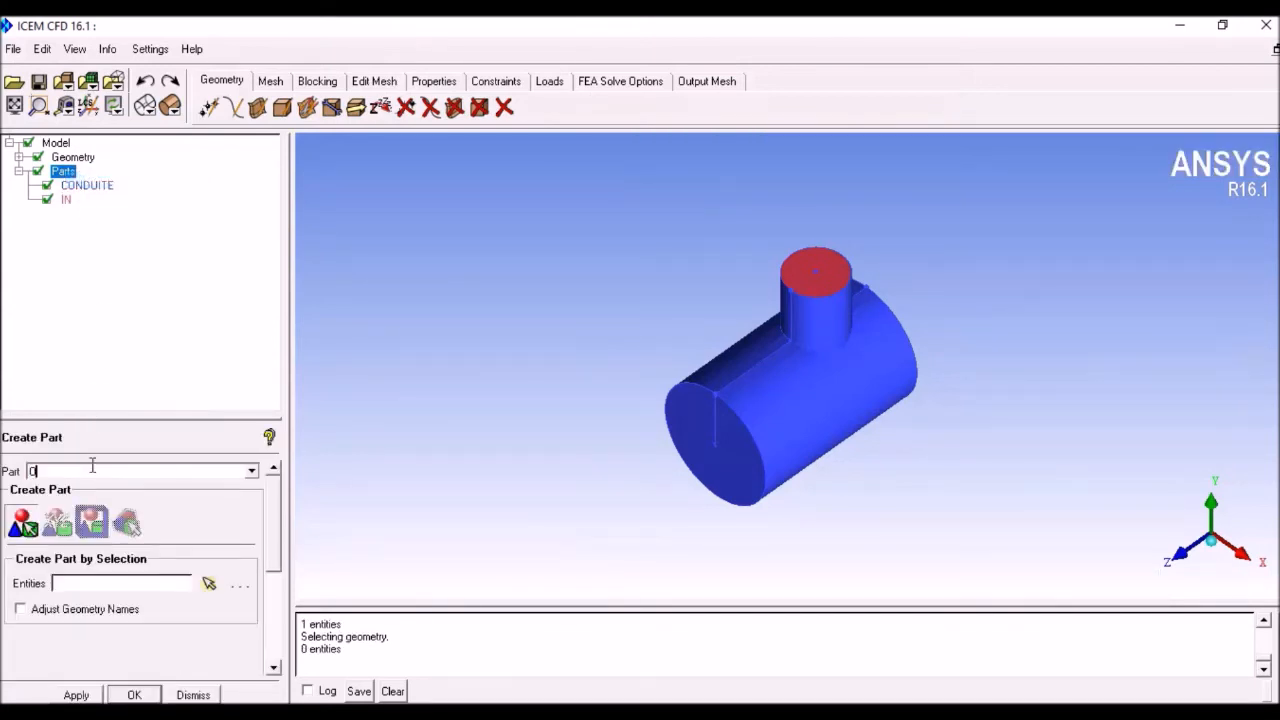
text(UT)
click(208, 583)
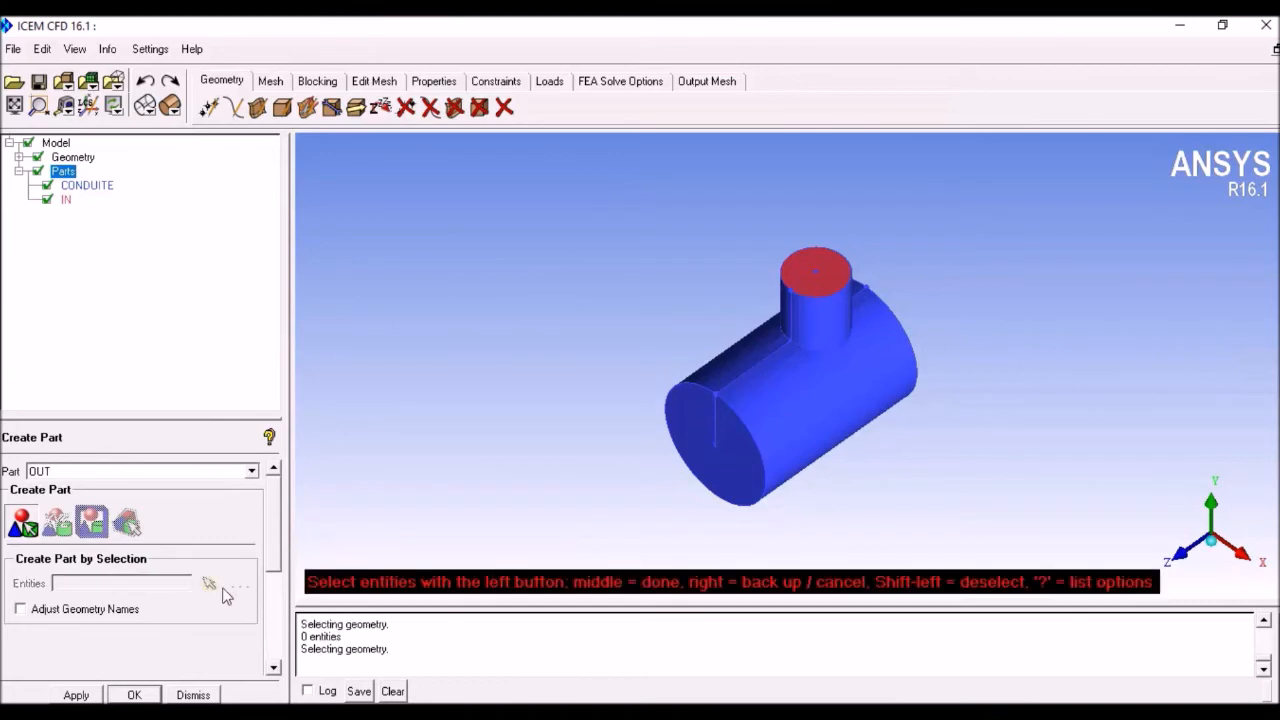
click(731, 463)
middle_click(579, 461)
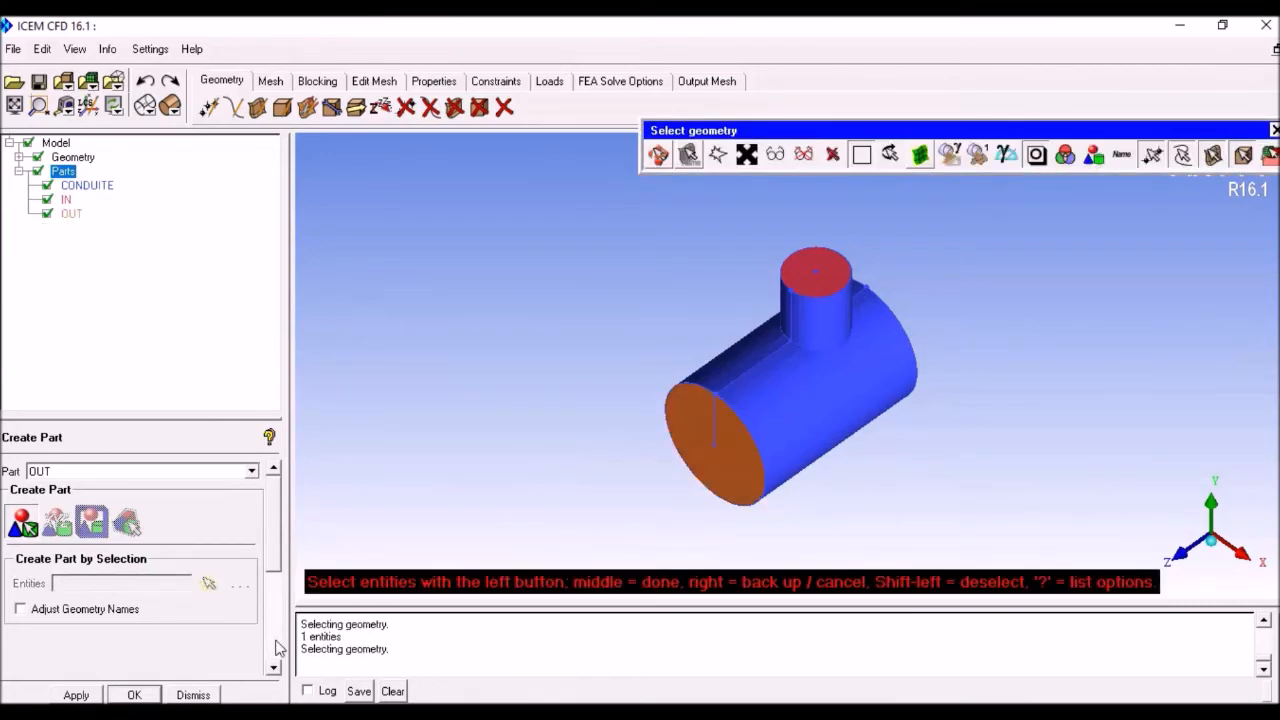
click(193, 695)
Hide the IN and OUT parts and inspect the inside of the pipe junction through the vertical cylinder's opening.
click(46, 199)
click(46, 214)
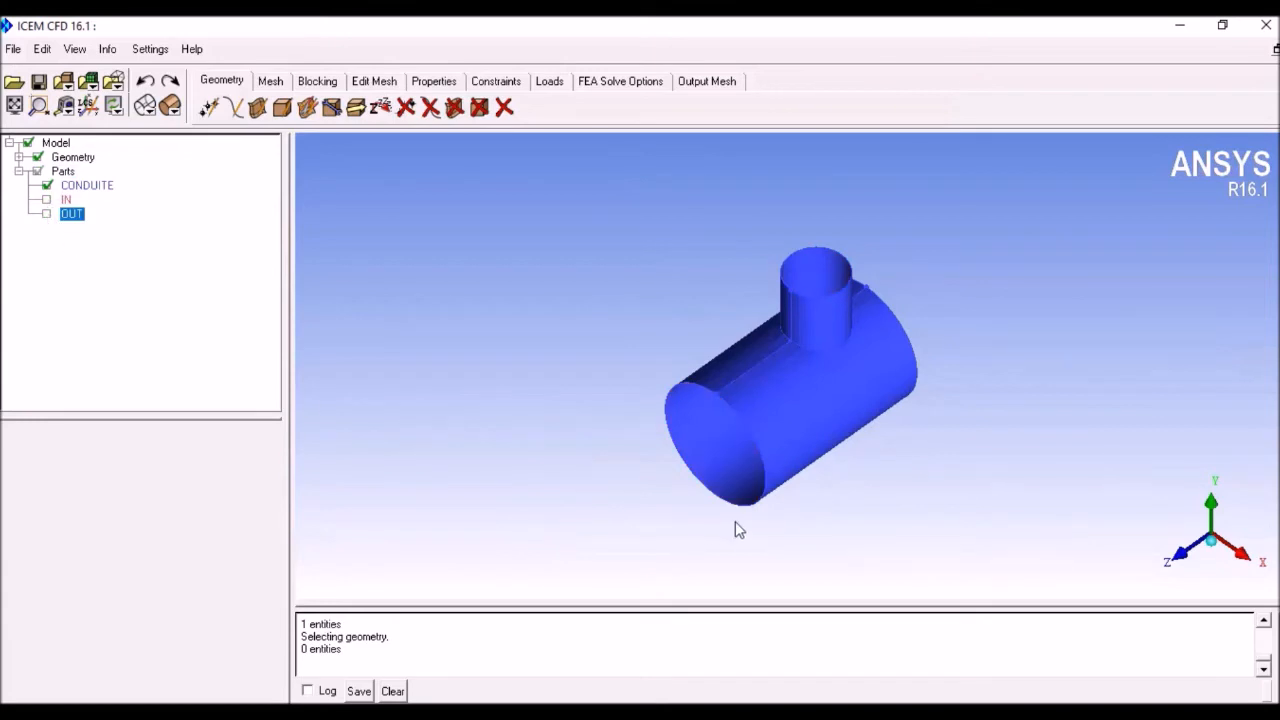
drag(735, 521, 890, 333)
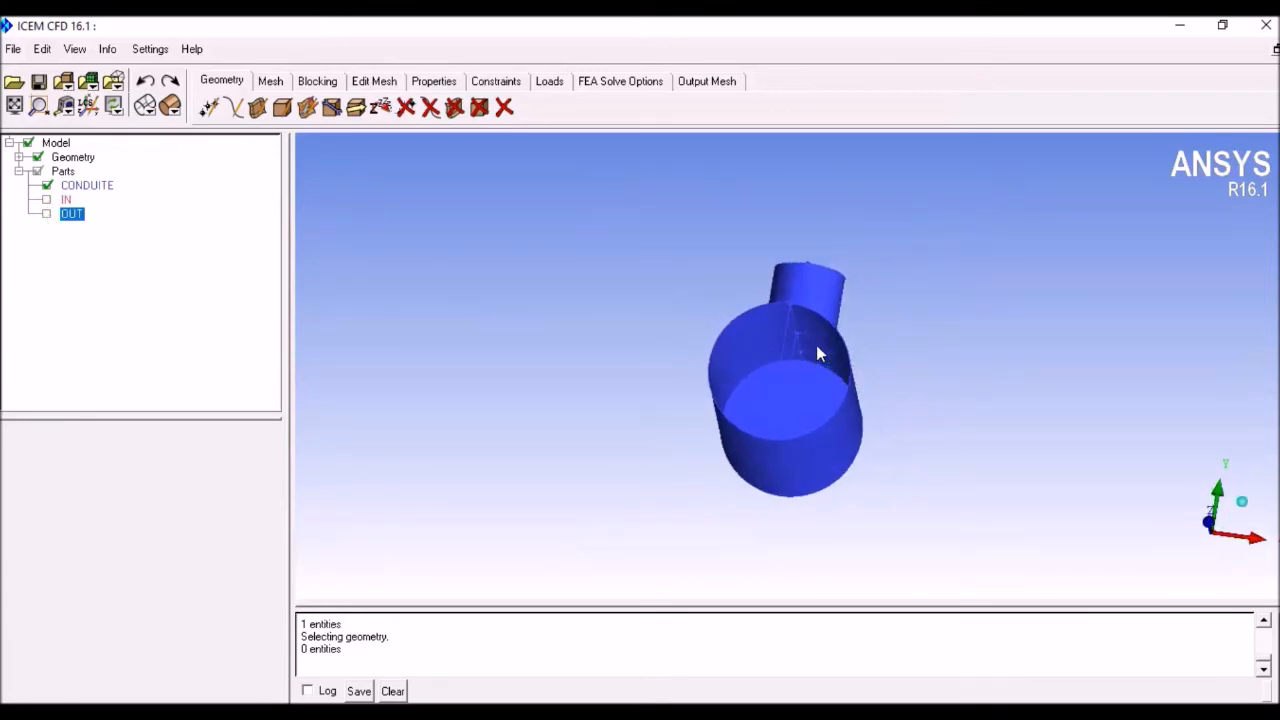
drag(879, 290, 848, 320)
scroll(848, 318, up, 3)
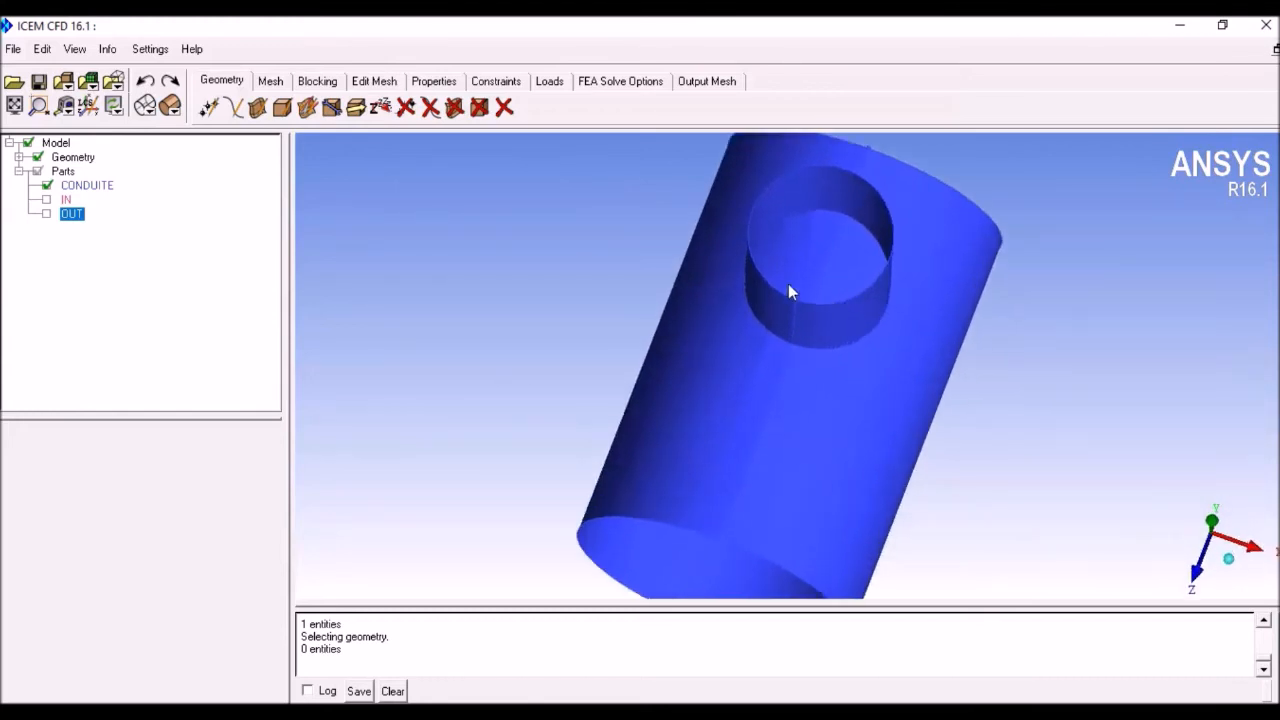
Delete the two horizontal cylinder wall surfaces that block the vertical pipe's opening, and restore the isometric view.
click(460, 112)
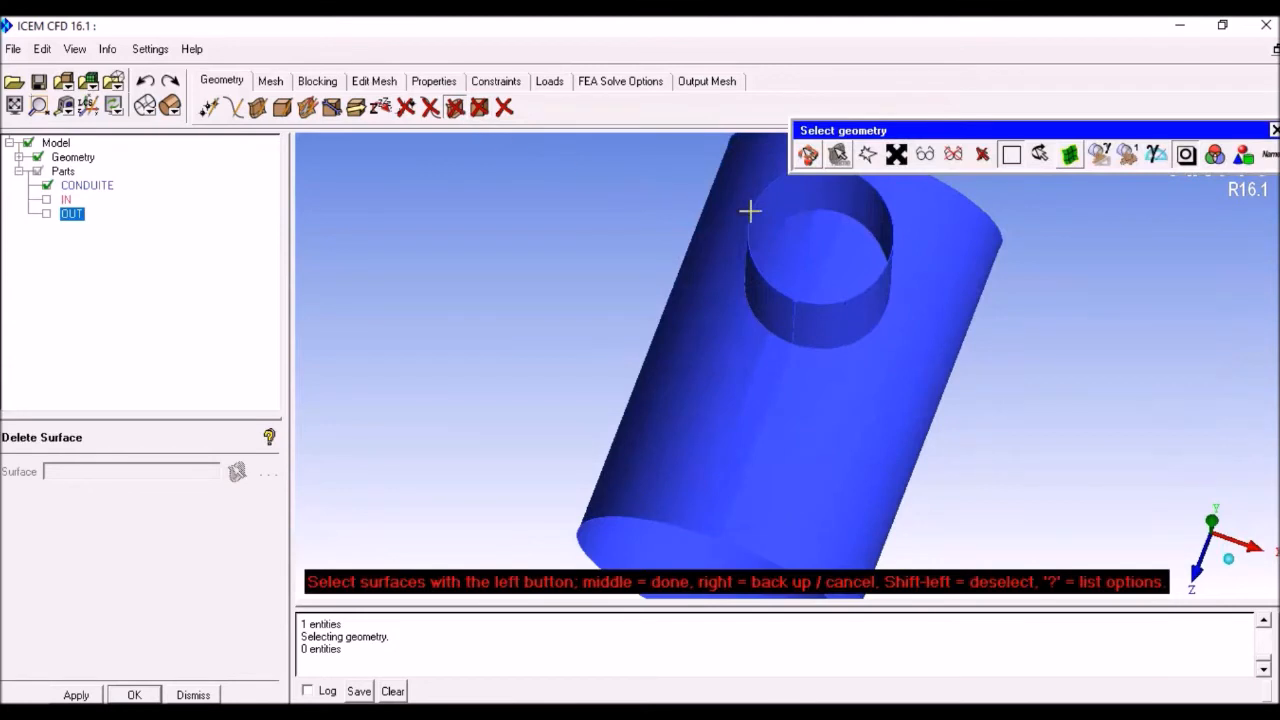
middle_click(836, 276)
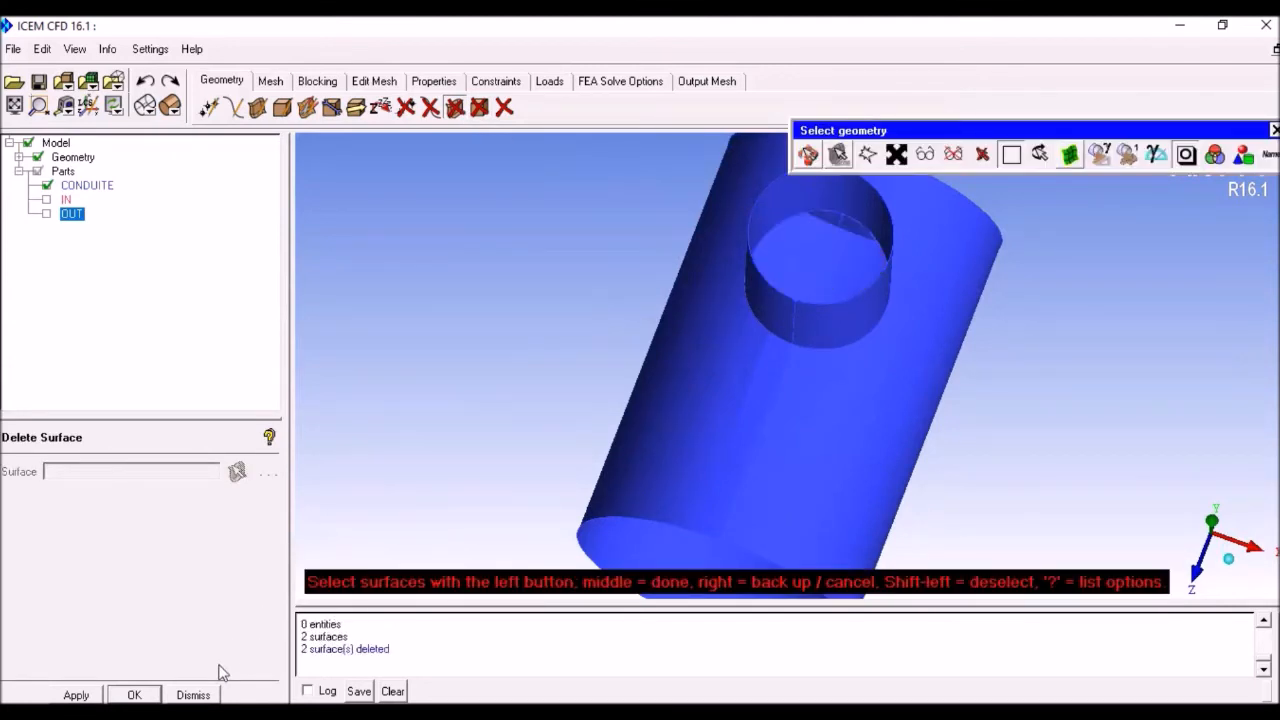
click(205, 694)
drag(1010, 320, 911, 406)
click(1170, 501)
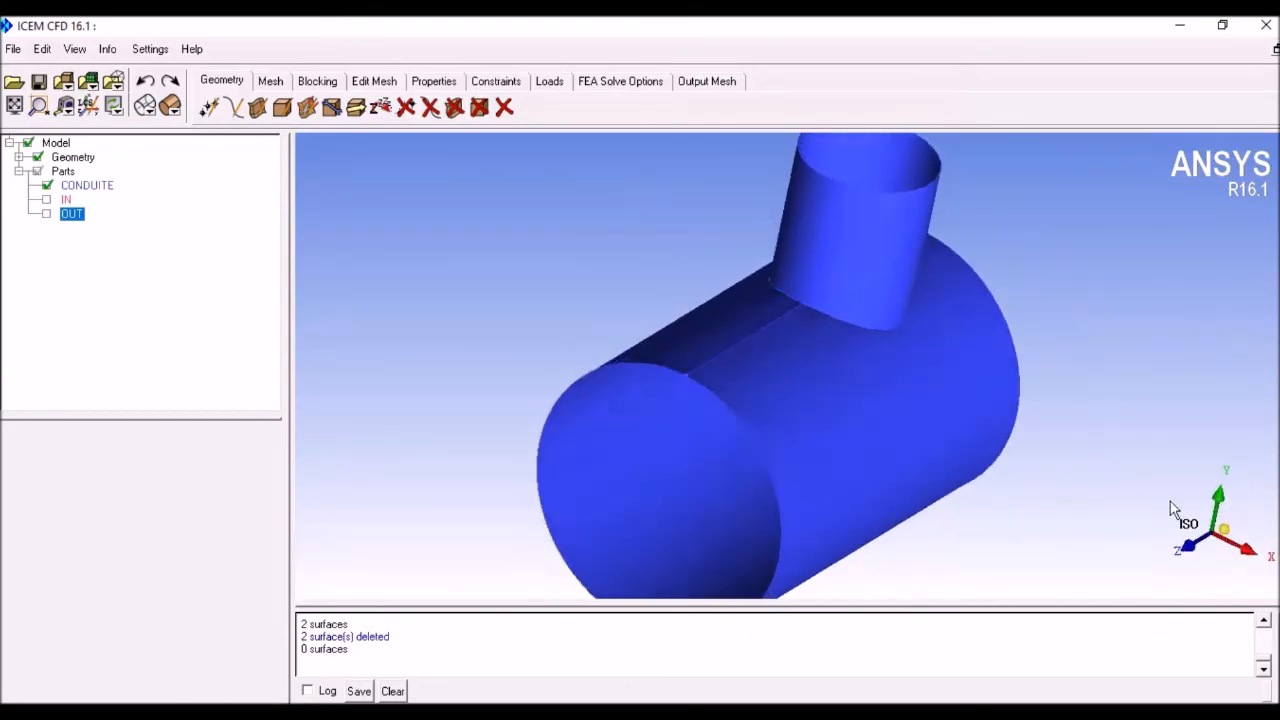
Create a material point body named FLUIDE at a specified point inside the pipe and check its position.
click(283, 110)
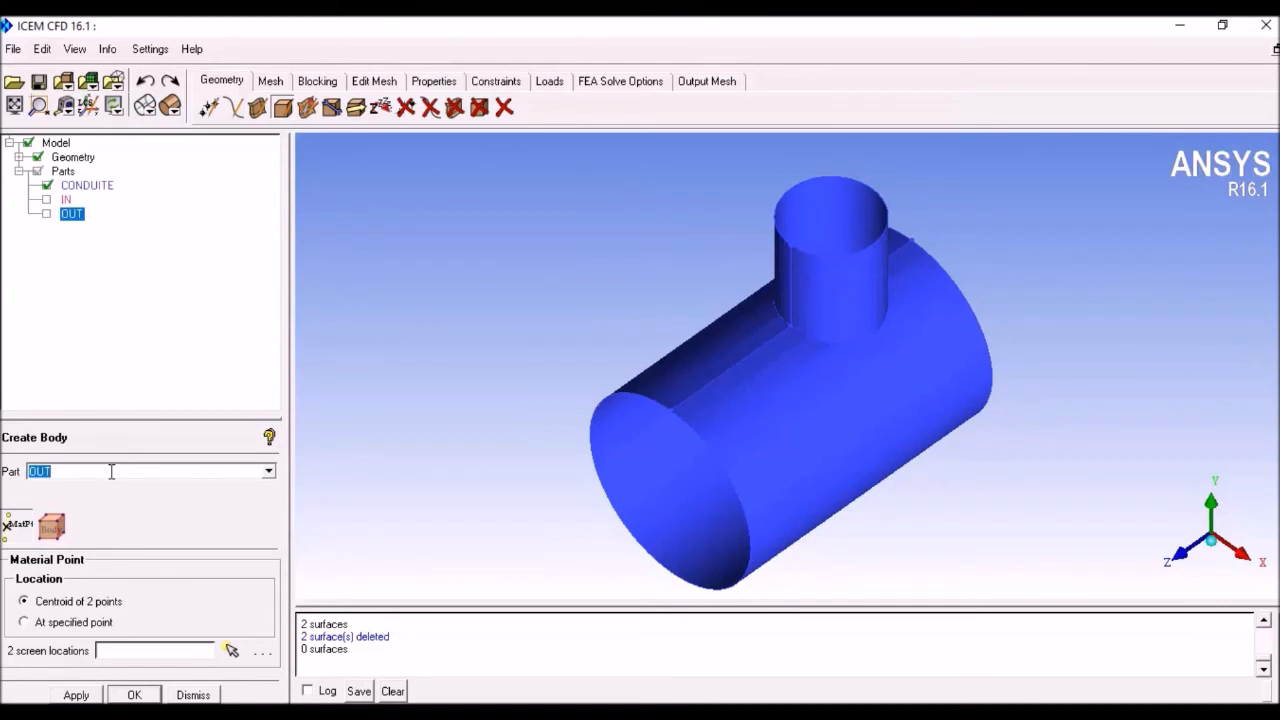
text(FLUIDE)
click(76, 623)
drag(557, 543, 771, 383)
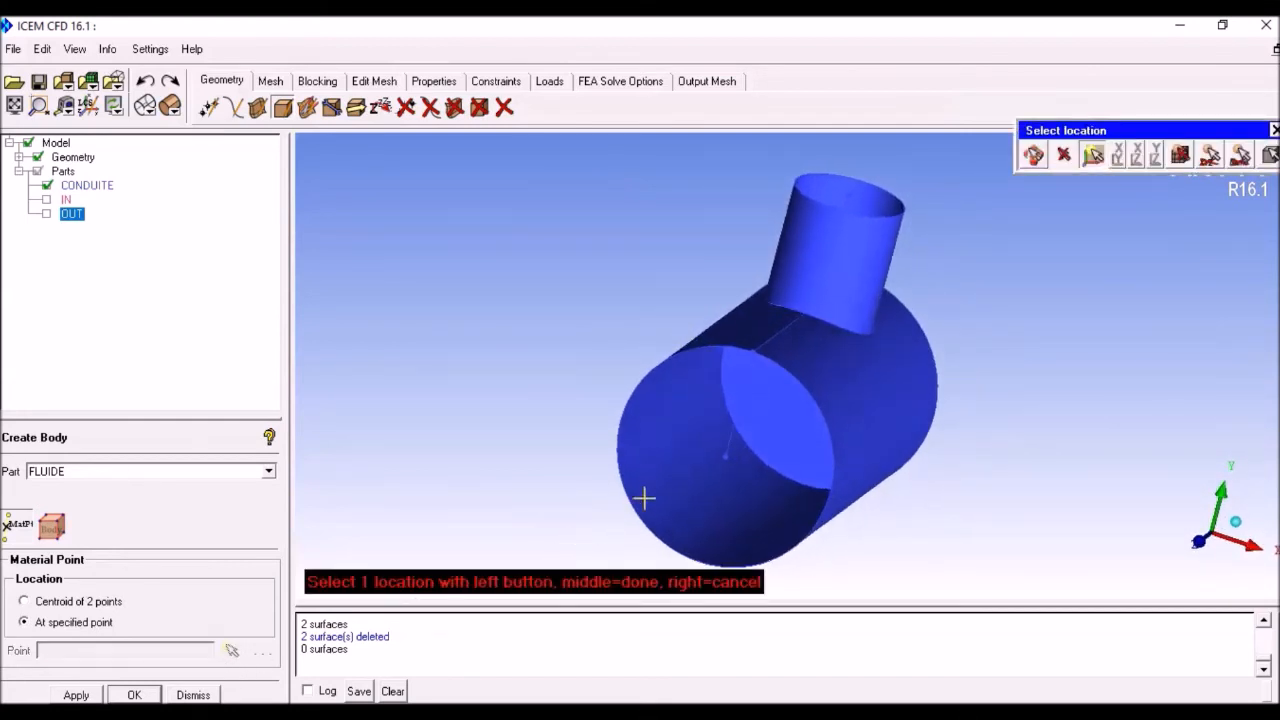
middle_click(800, 433)
click(200, 694)
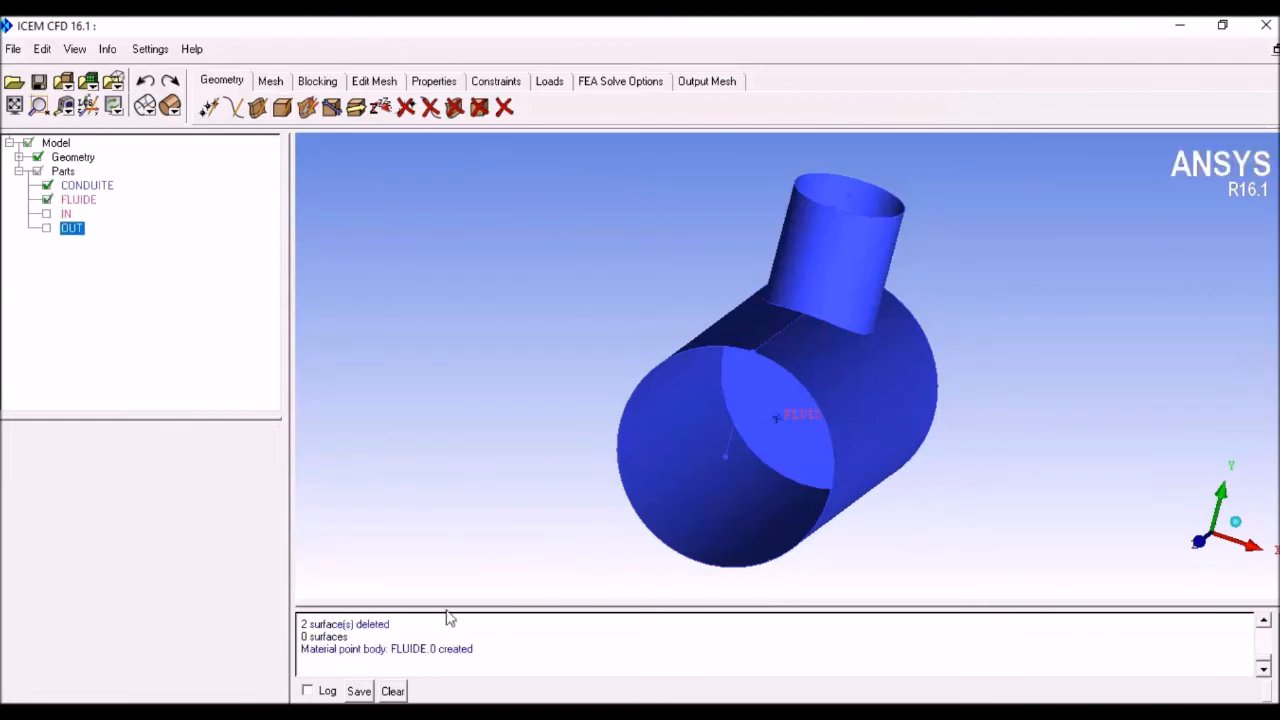
drag(895, 504, 1077, 551)
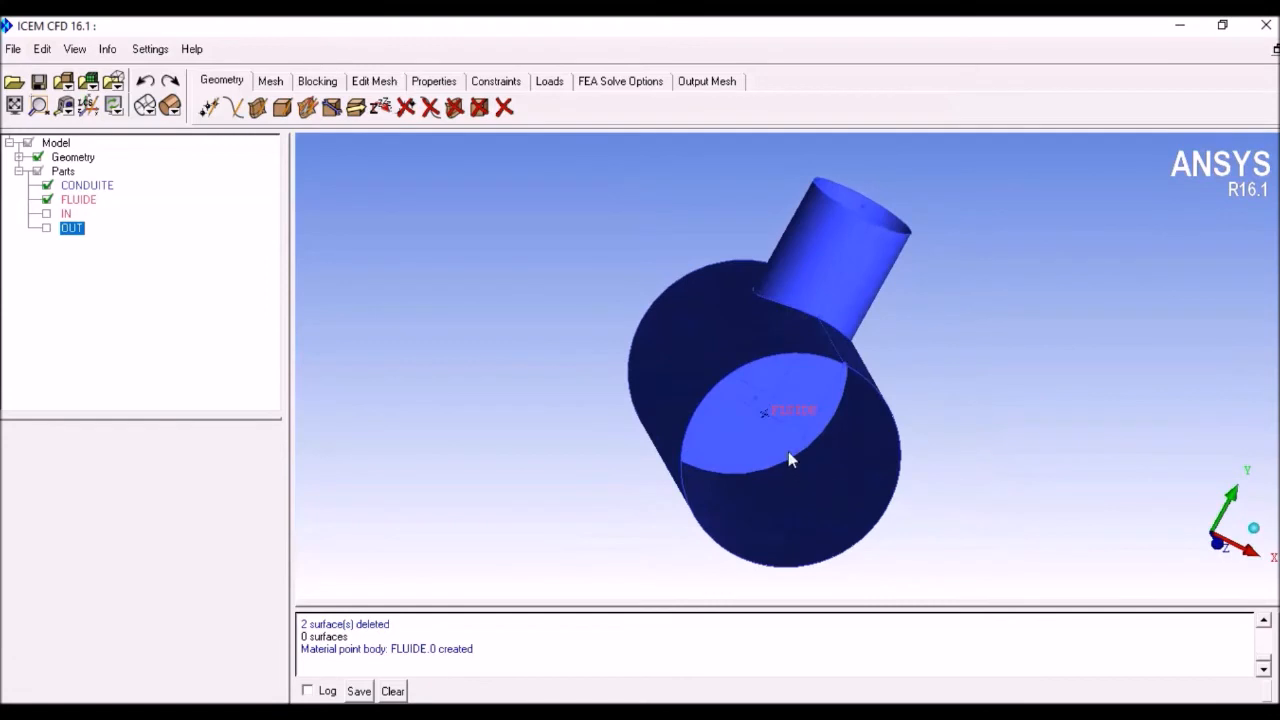
drag(753, 393, 1111, 423)
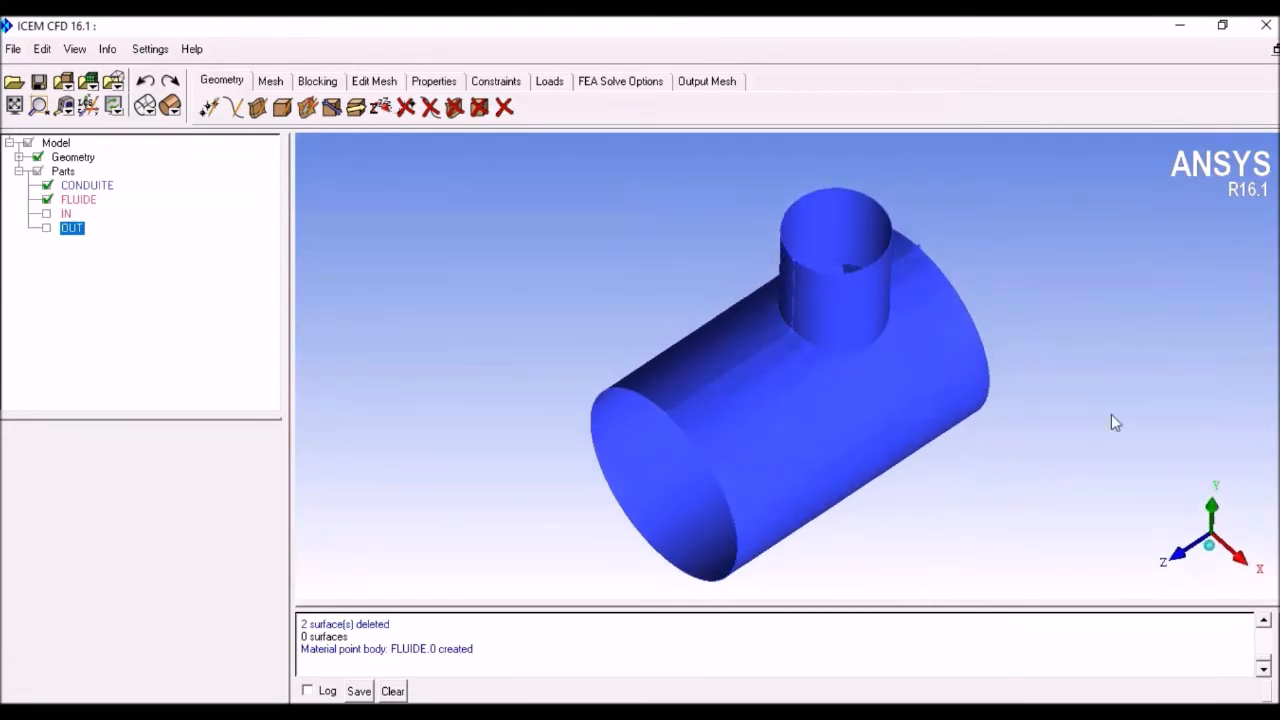
click(1212, 548)
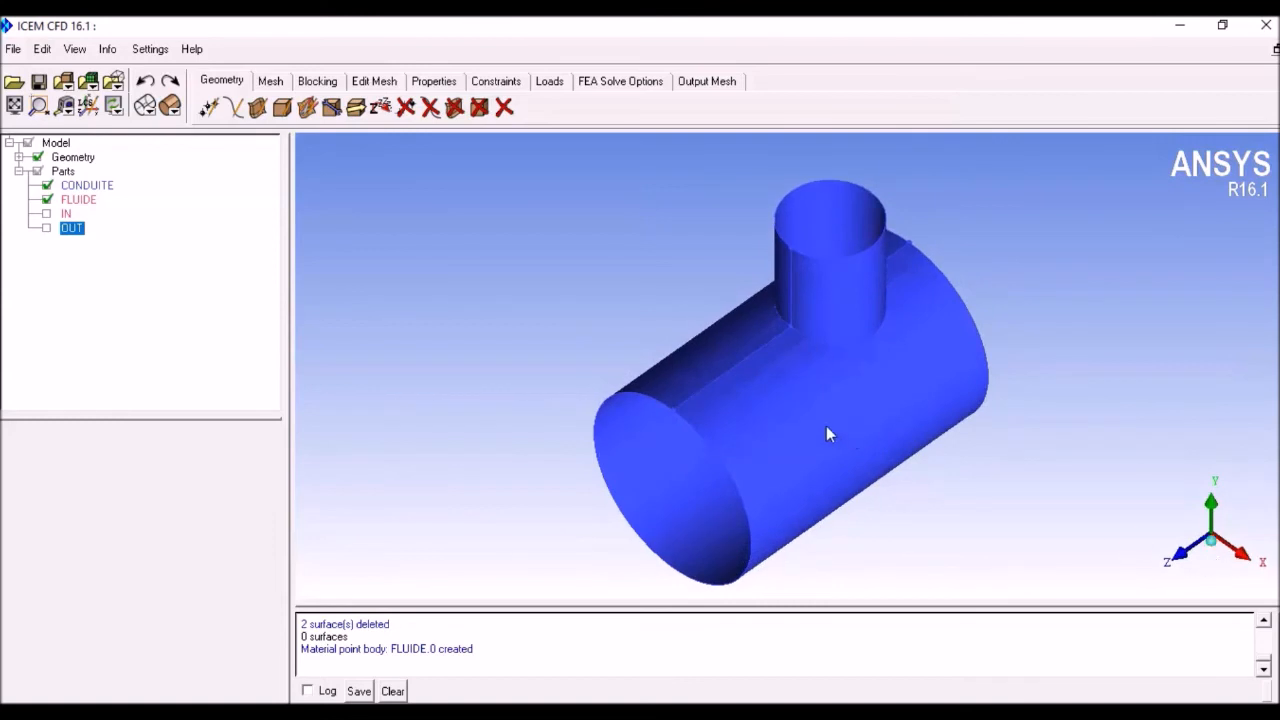
scroll(754, 407, down, 2)
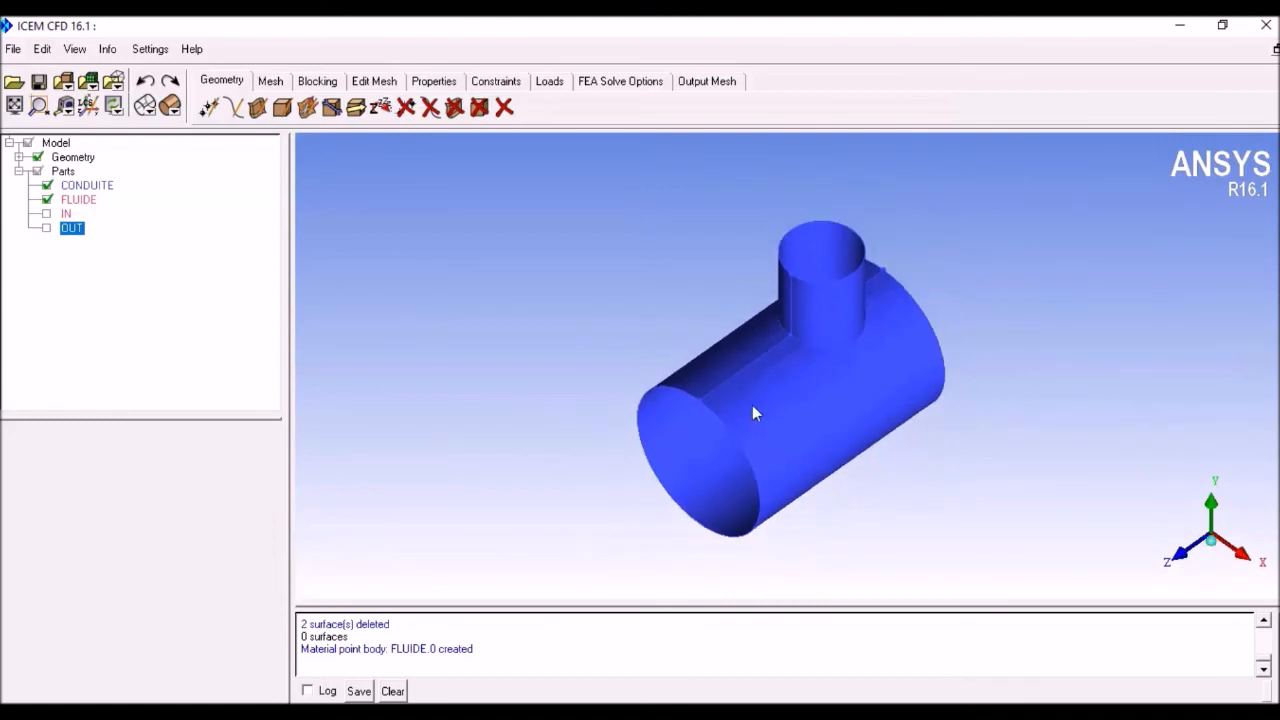
Set the global maximum element size to 0.1 and compute a Tetra/Mixed volume mesh with the Robust (Octree) method.
click(272, 82)
click(209, 107)
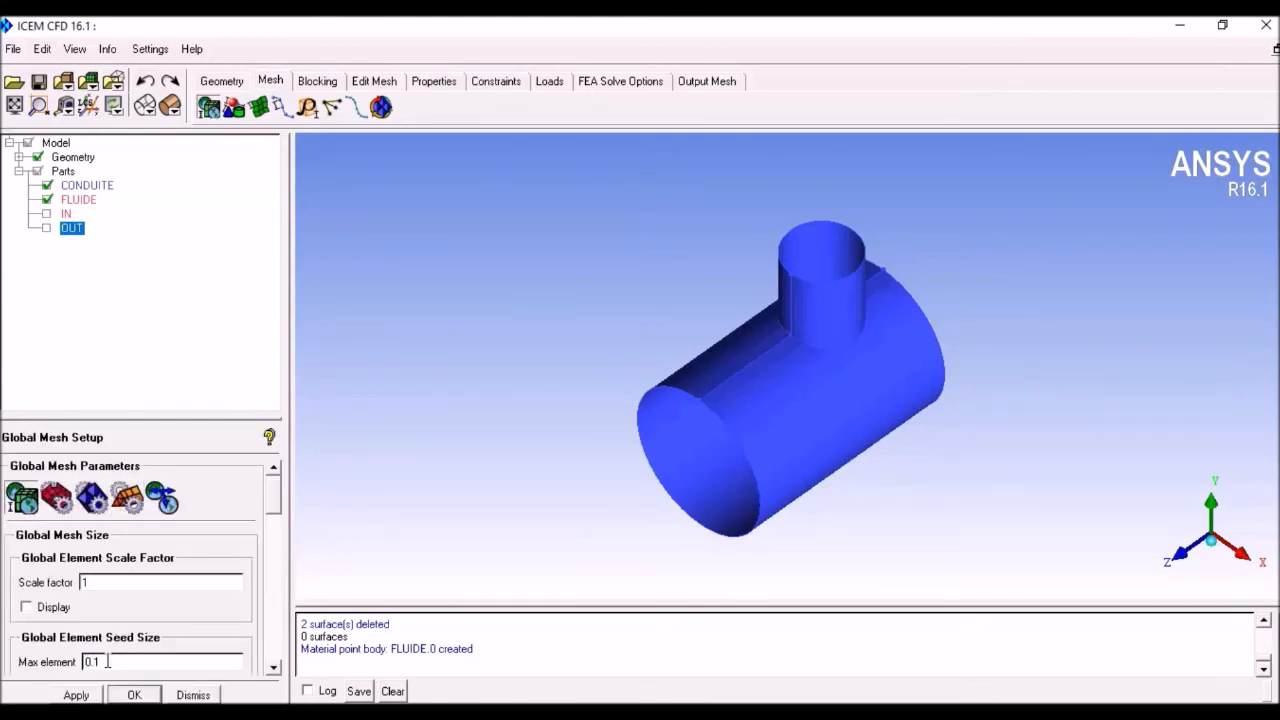
click(78, 694)
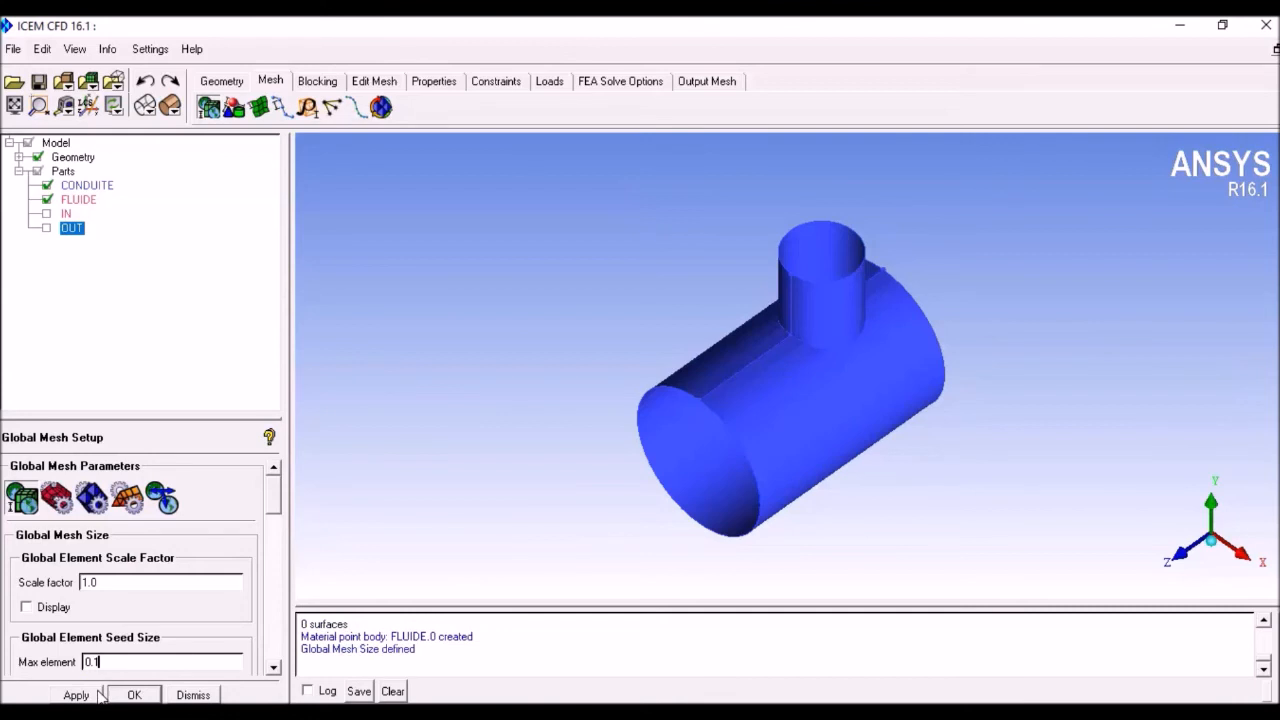
click(384, 108)
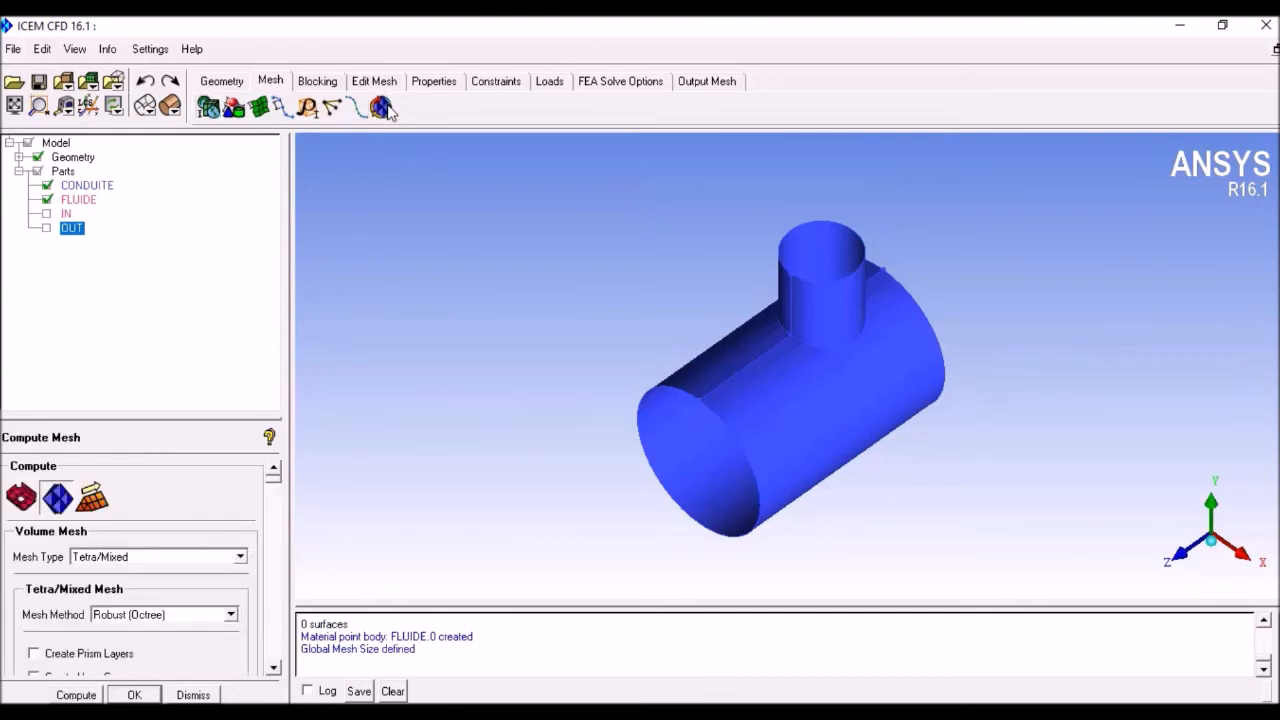
click(80, 695)
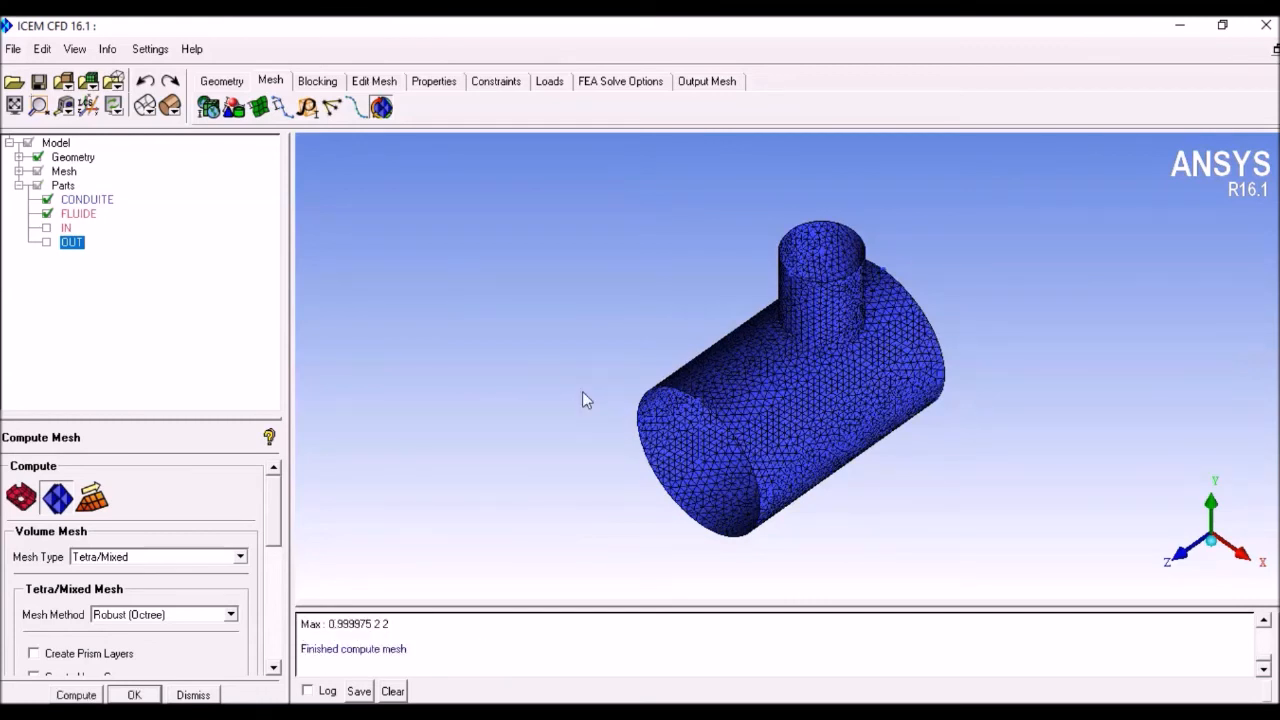
Set the output solver to ANSYS CFX.
click(707, 81)
click(209, 108)
click(268, 483)
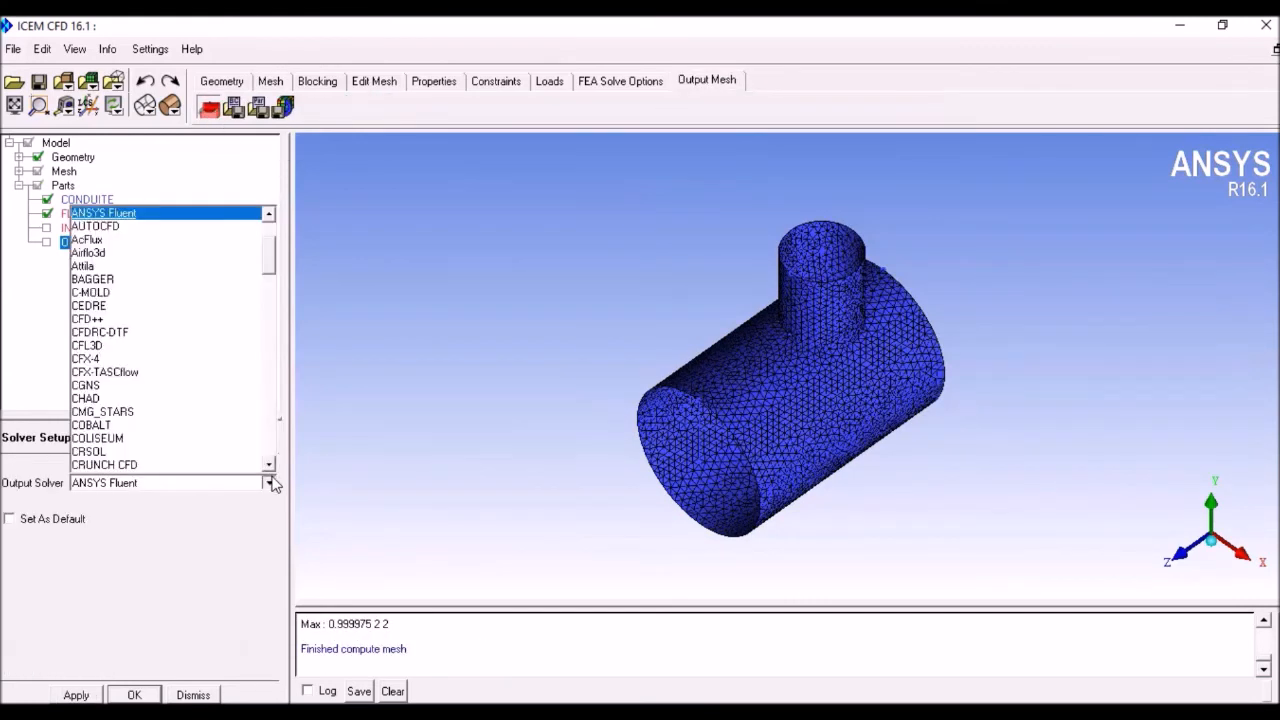
click(268, 215)
click(240, 213)
click(75, 695)
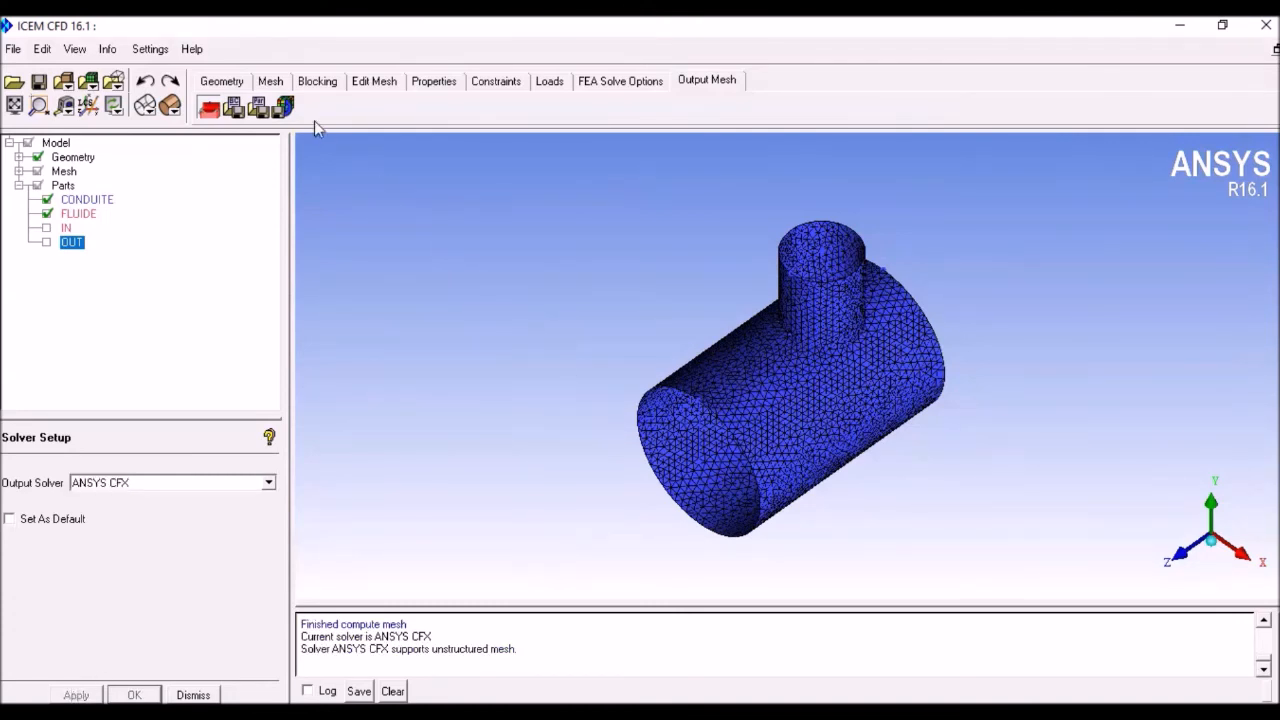
Start writing the CFX solver input and save the attribute file as CONDUITE in the desktop folder PROJET 4.
click(287, 106)
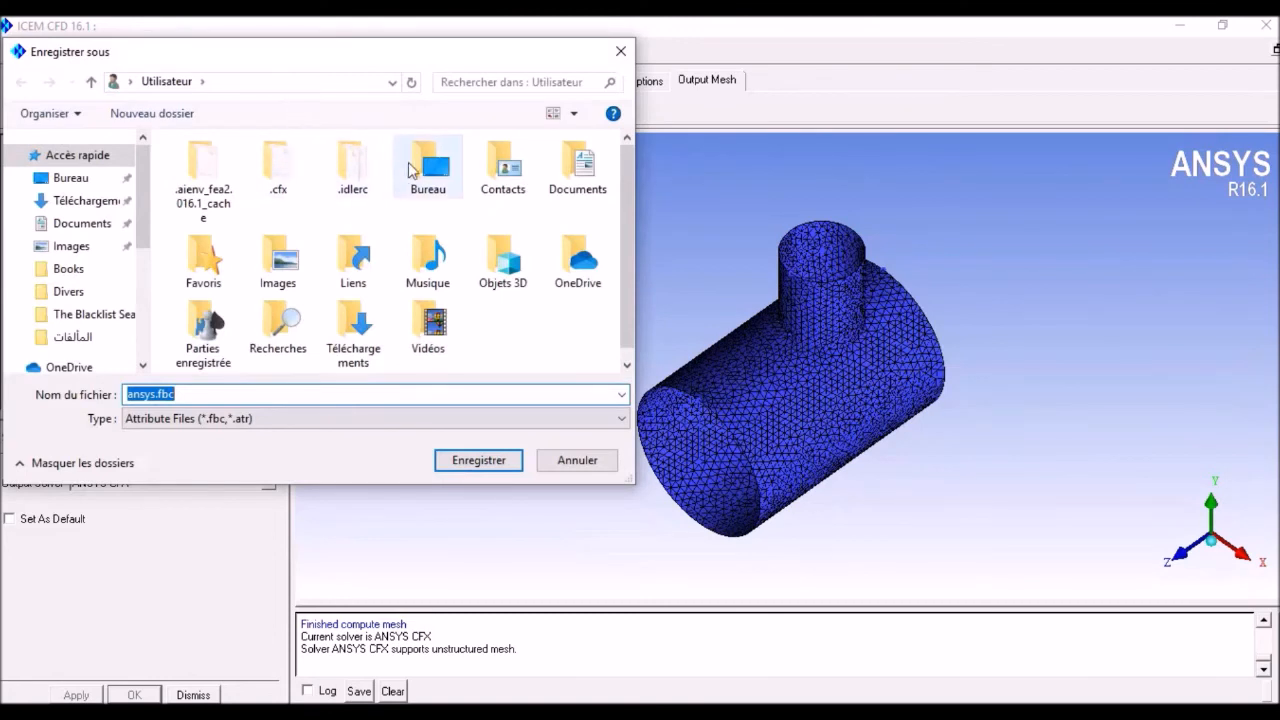
double_click(425, 163)
double_click(278, 250)
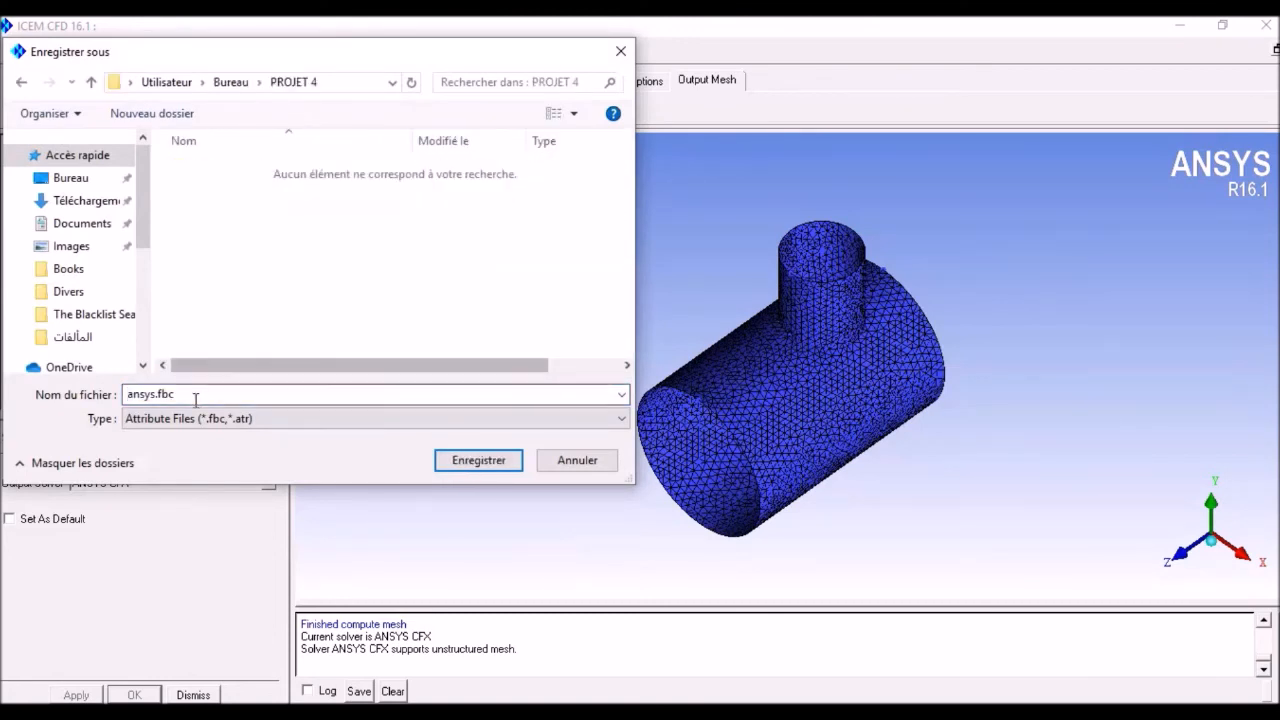
text(CONDUITE)
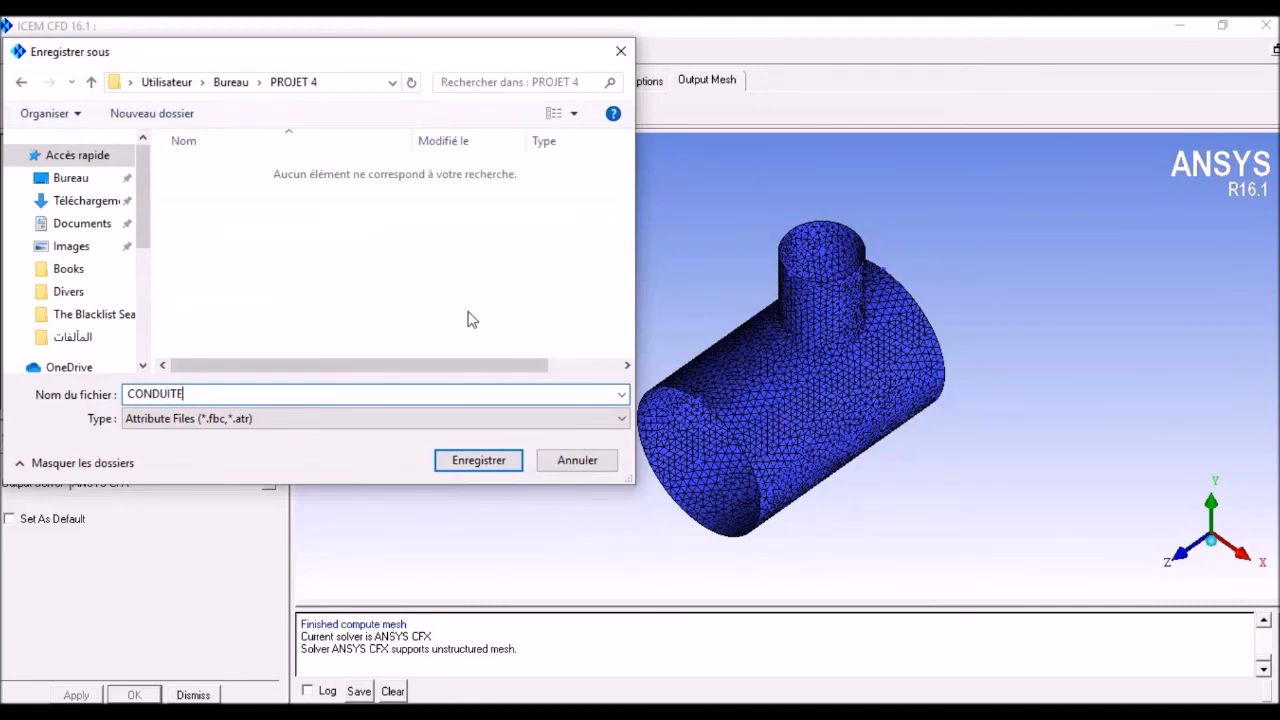
click(476, 463)
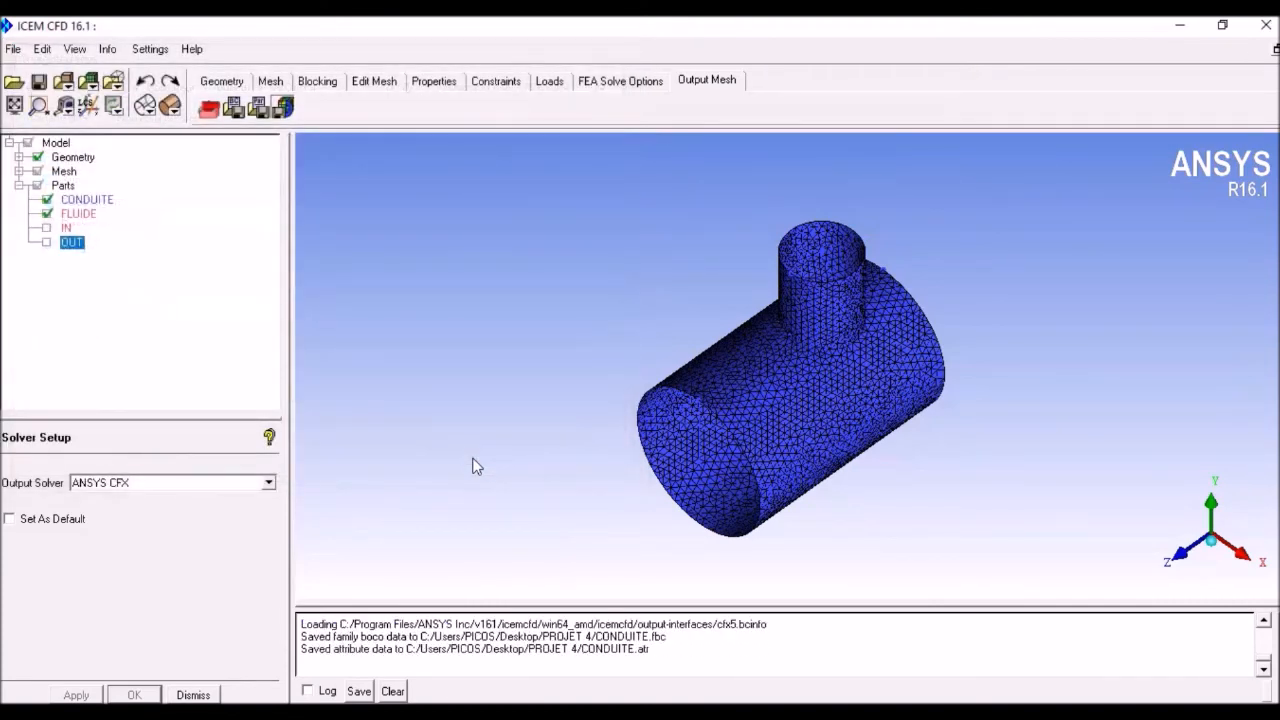
Save the project as CONDUITE in the desktop folder PROJET 4 and complete the CFX mesh export.
click(443, 188)
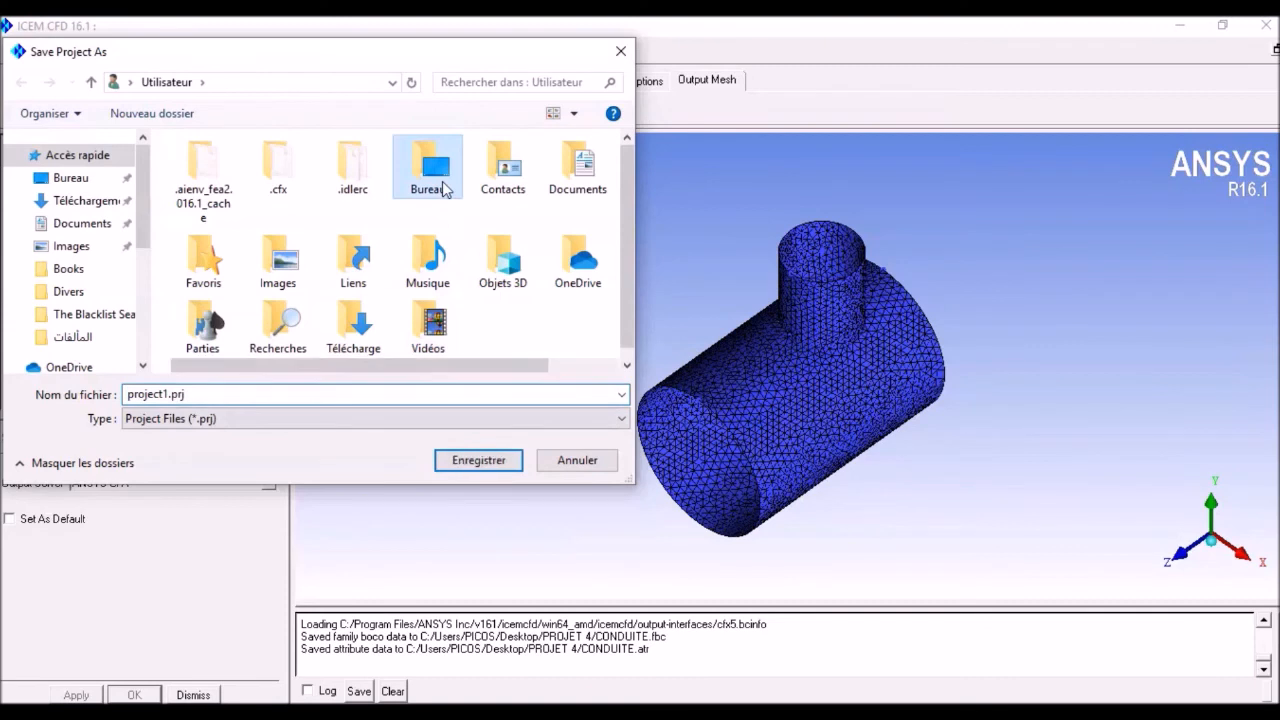
double_click(443, 188)
double_click(349, 250)
double_click(258, 393)
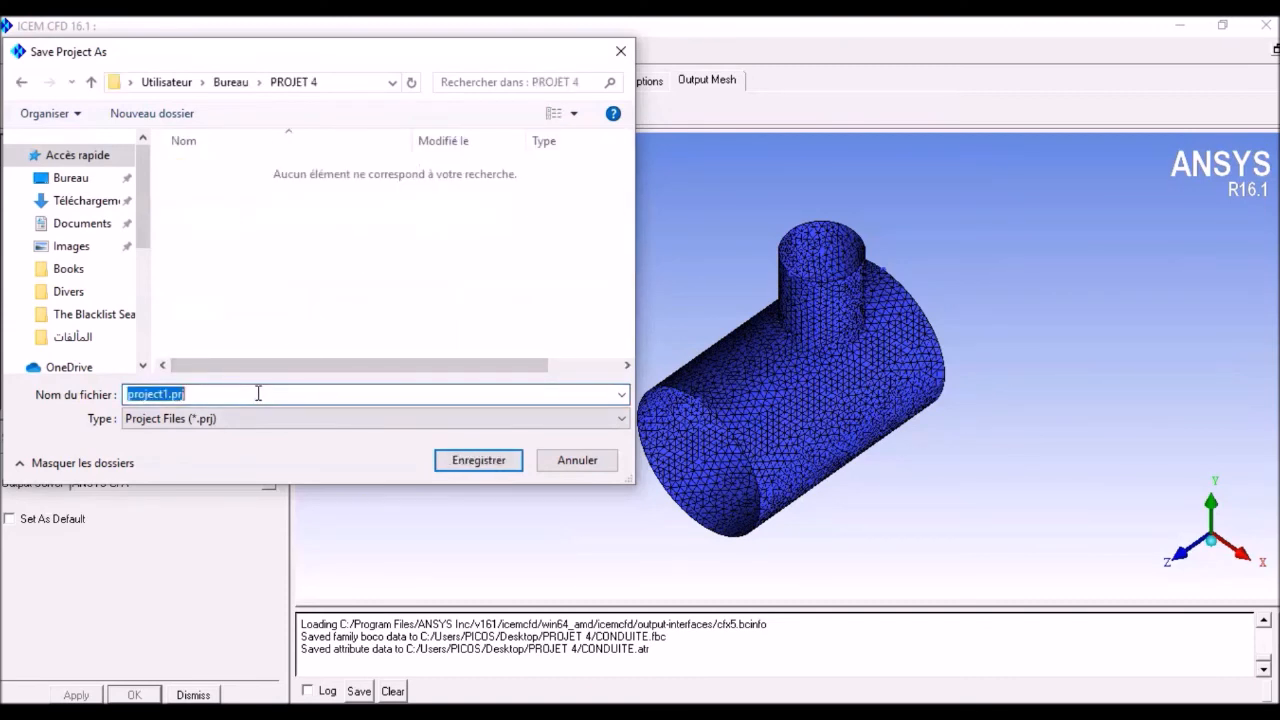
text(CONDUITE)
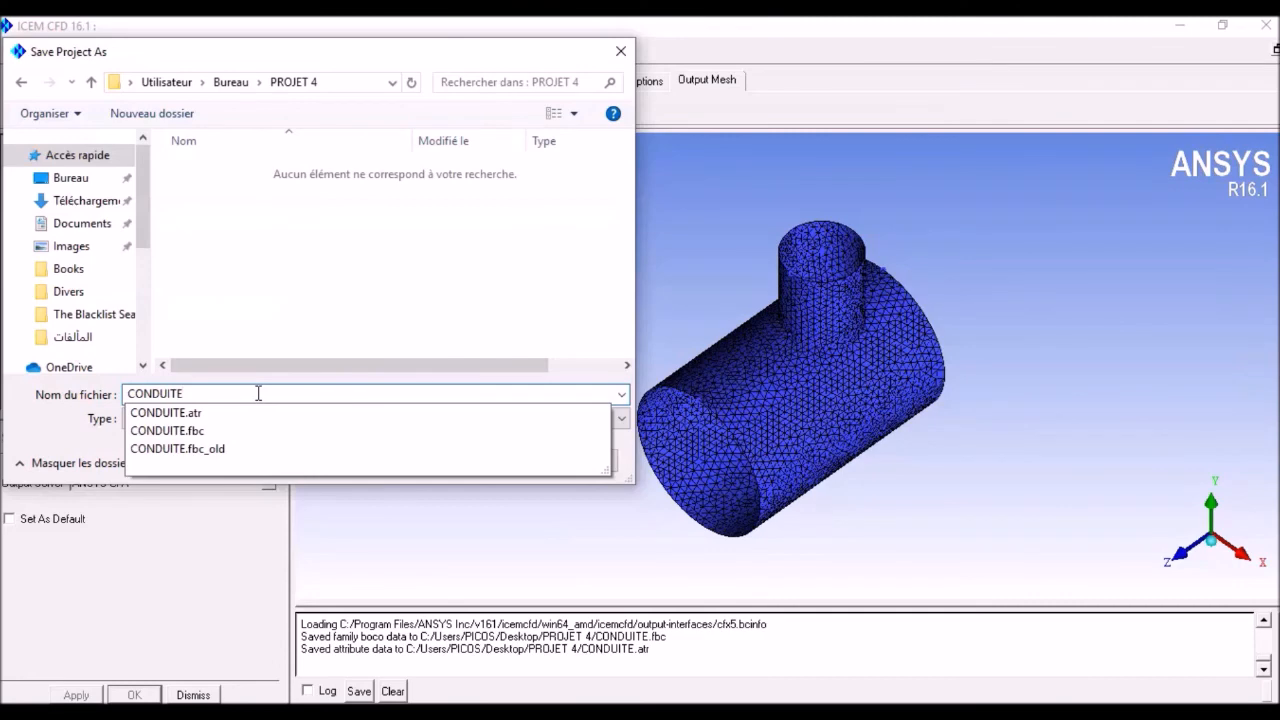
key(Return)
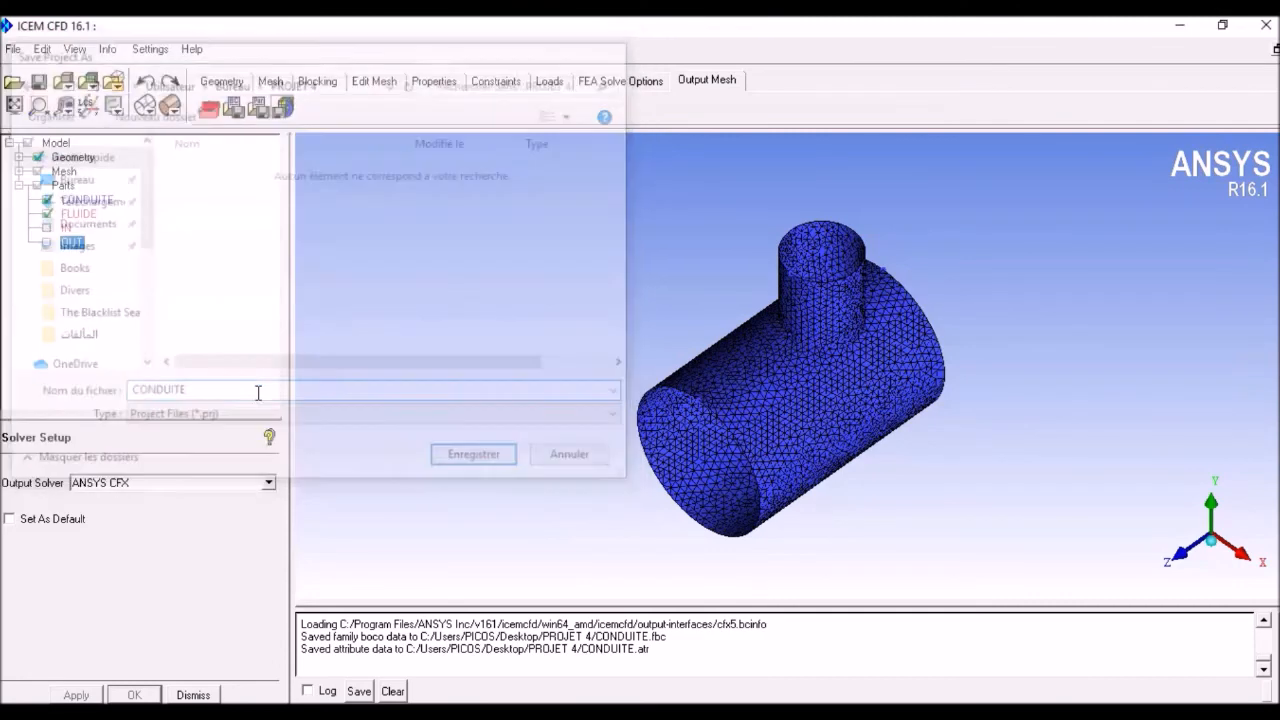
click(371, 599)
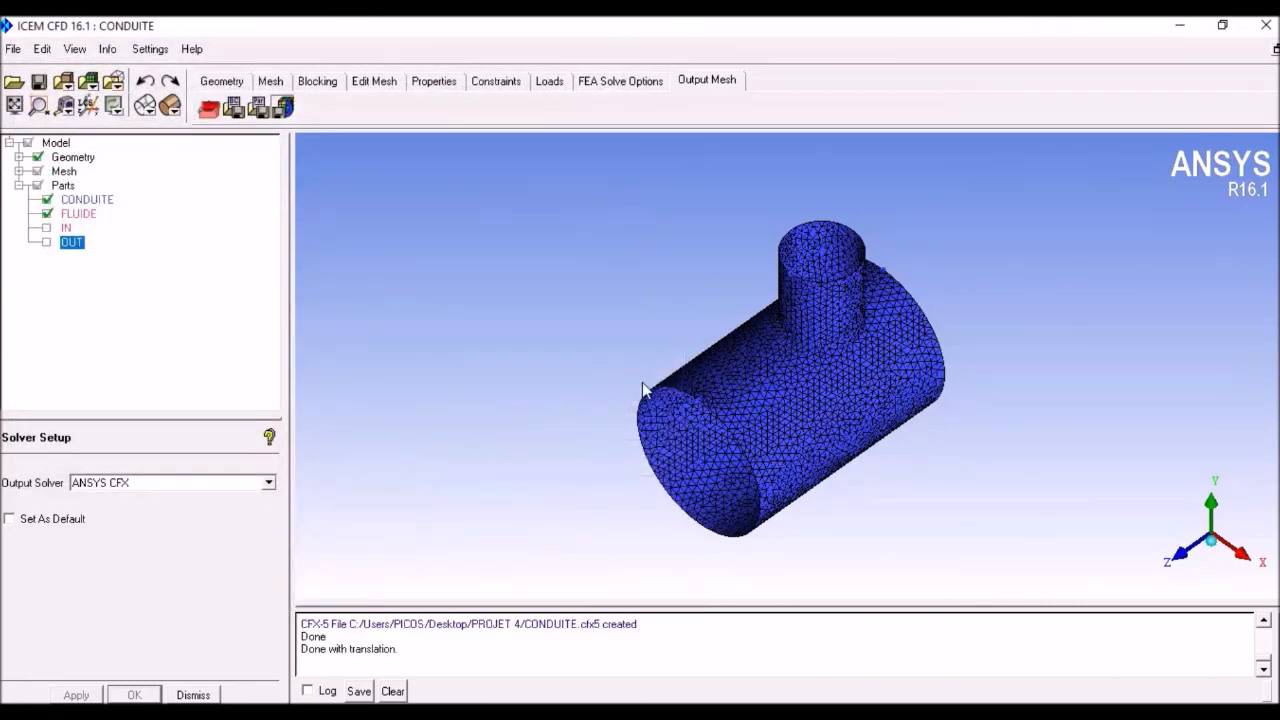